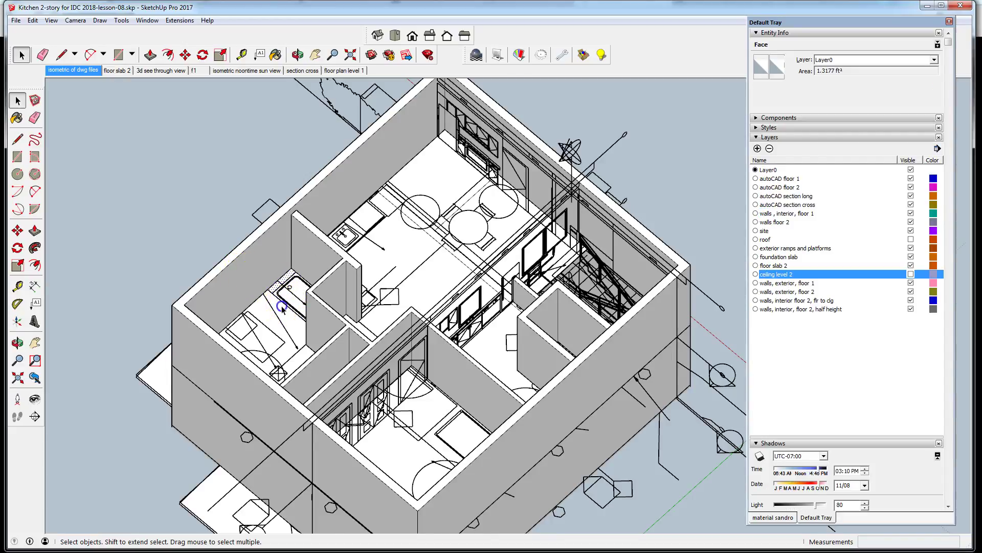
Inspect the bathroom groups and select the narrow floor face beside the bathtub
scroll(230, 290, "up", 5)
left_click(256, 281)
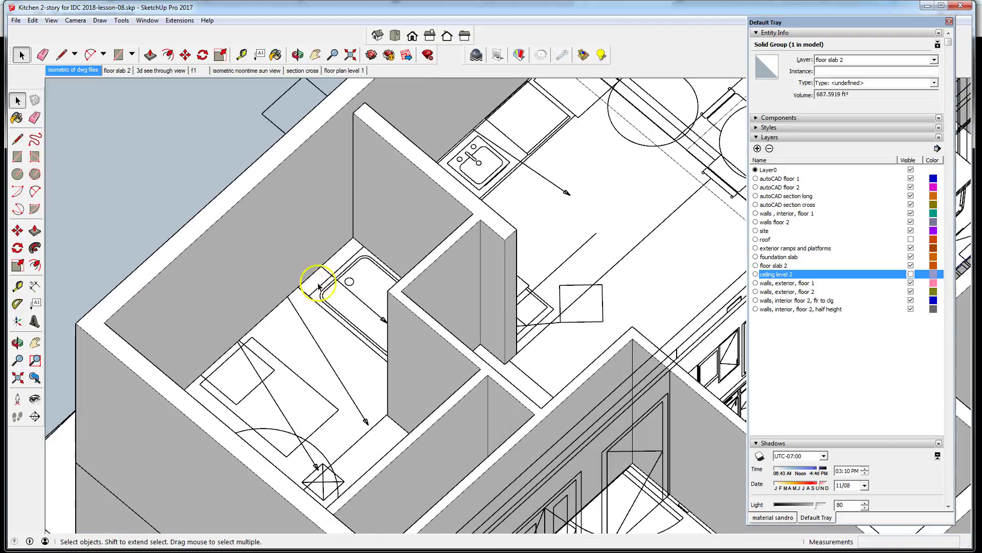
left_click(339, 260)
middle_click_drag(307, 341, 145, 327)
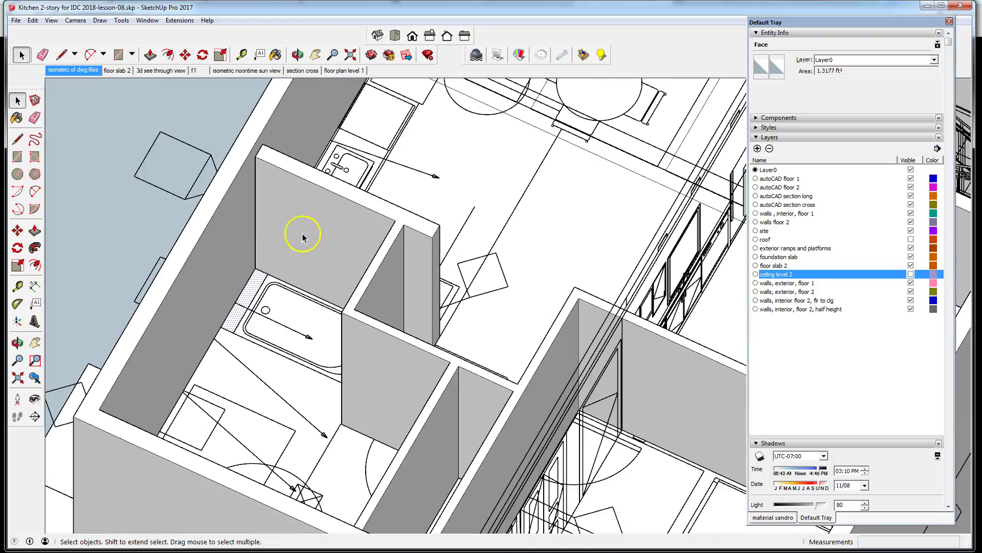
left_click(342, 210)
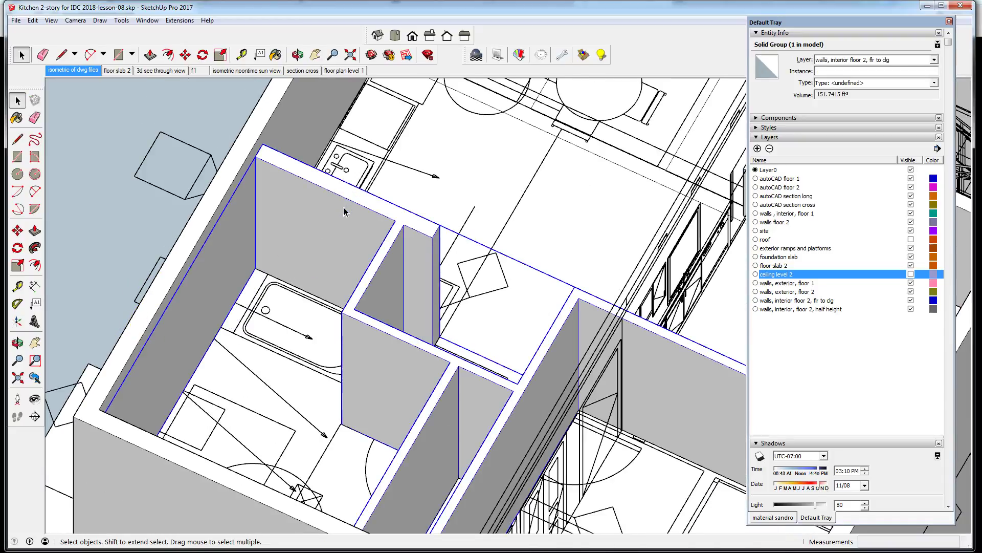
left_click(282, 112)
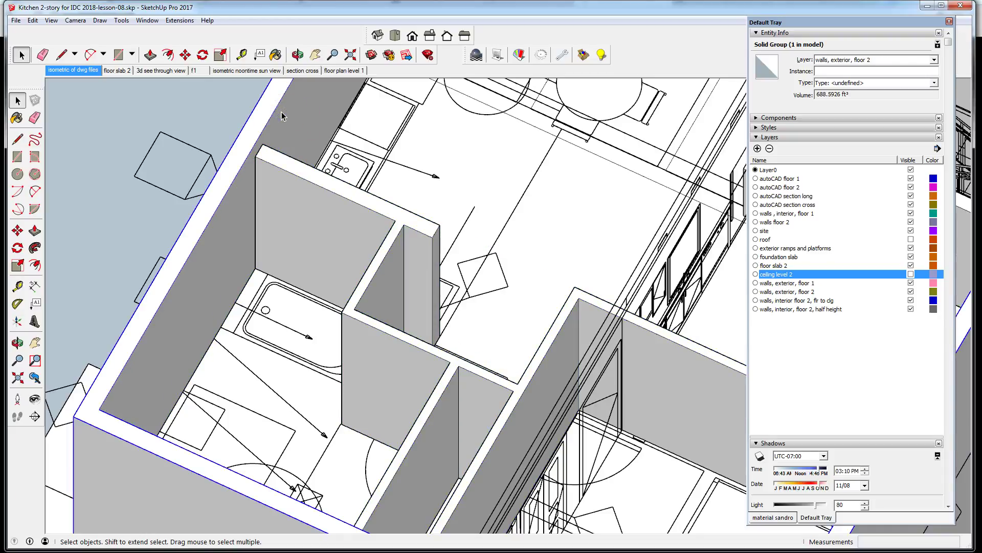
left_click(254, 286)
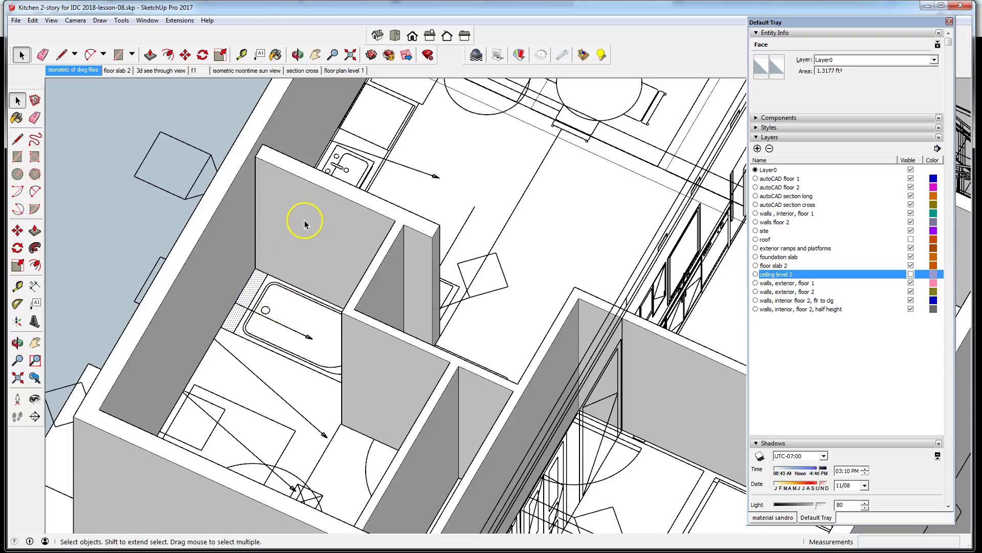
left_click(340, 202)
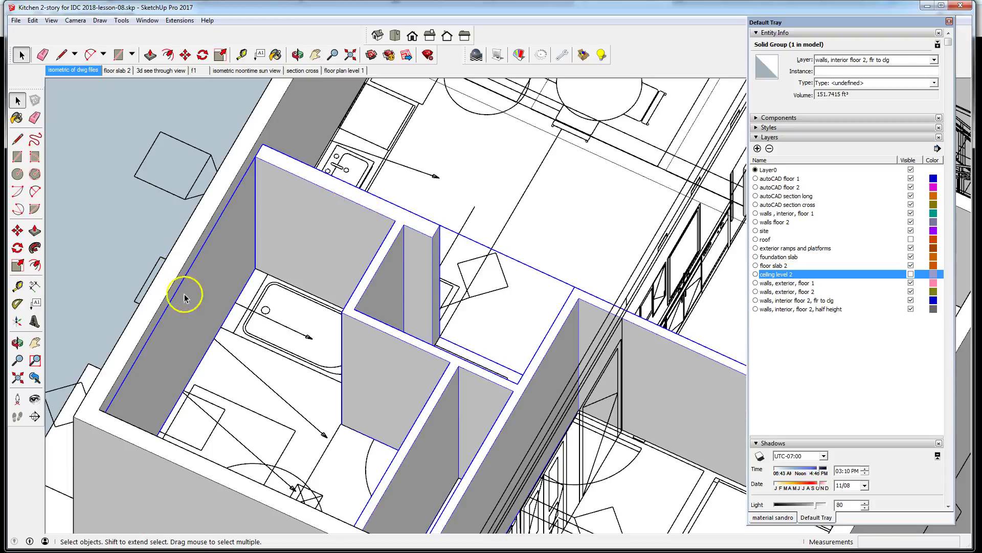
left_click(251, 279)
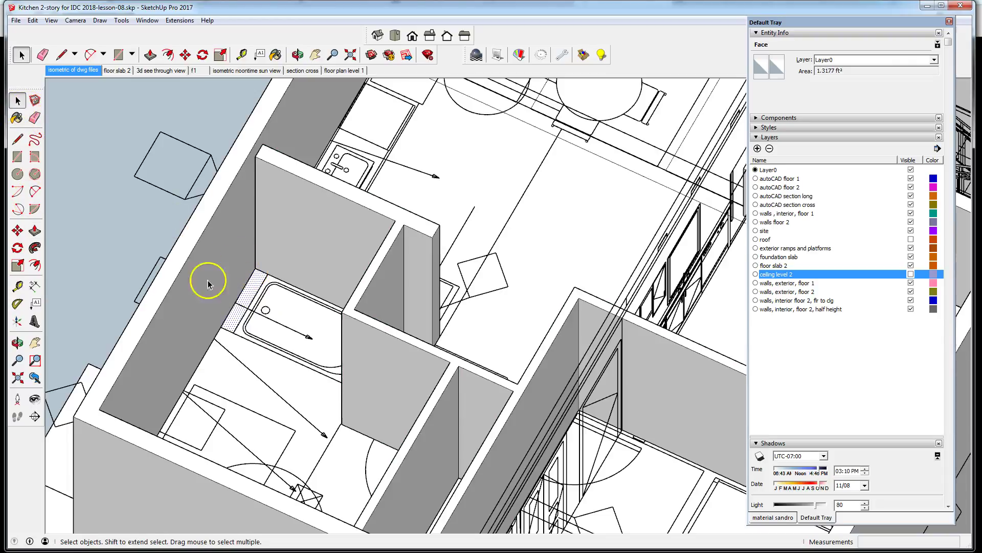
Push/pull the strip beside the tub up 8' 4" into a full-height wall piece
left_click(36, 232)
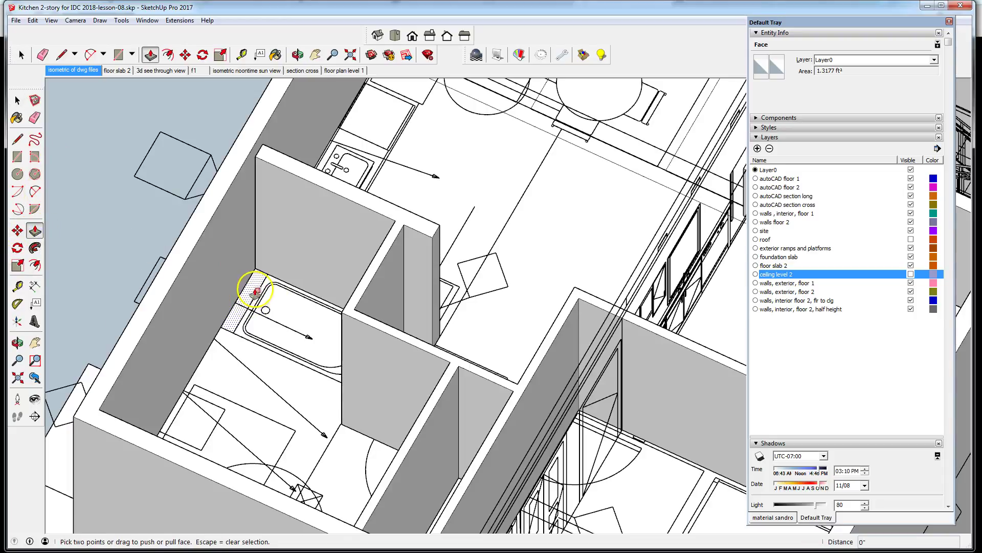
left_click_drag(256, 289, 278, 171)
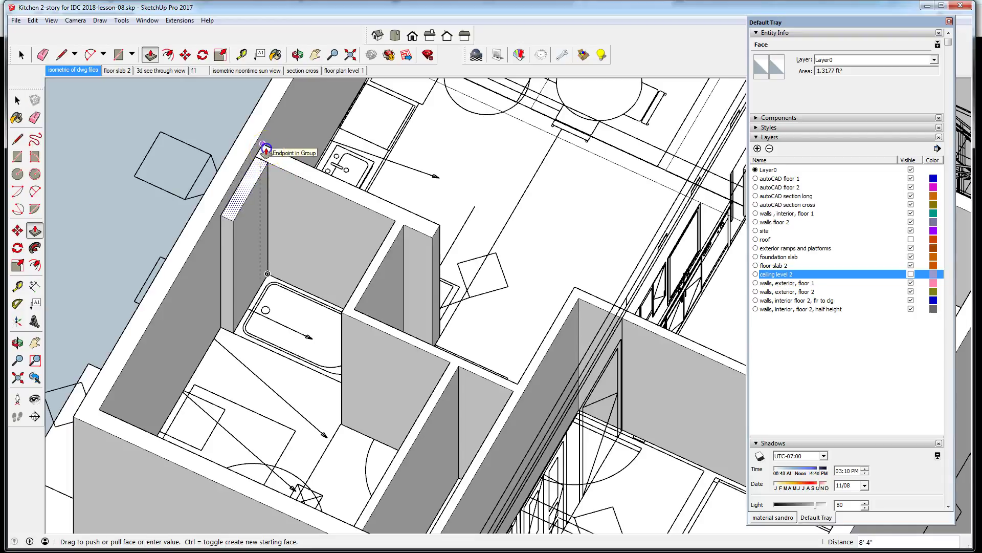
left_click(16, 101)
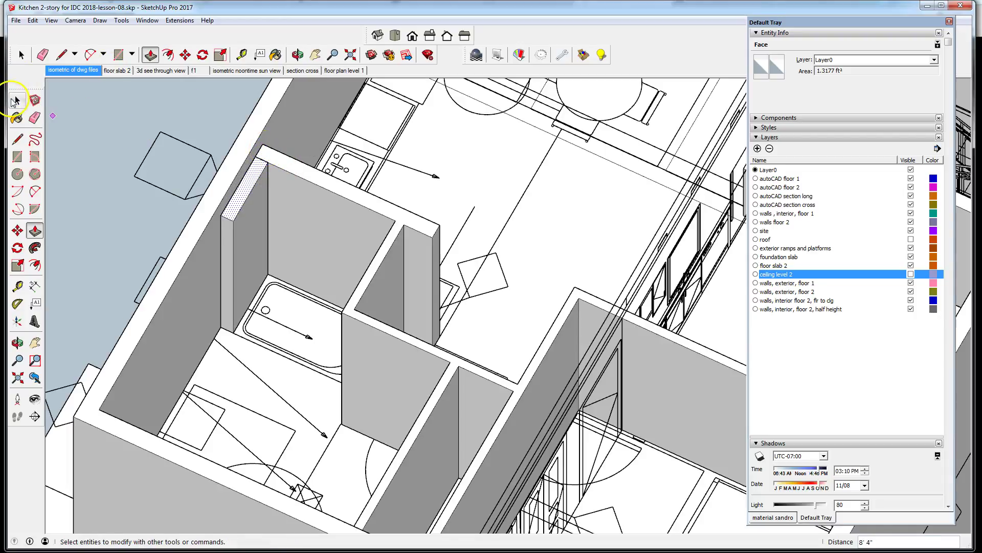
scroll(219, 200, "up", 2)
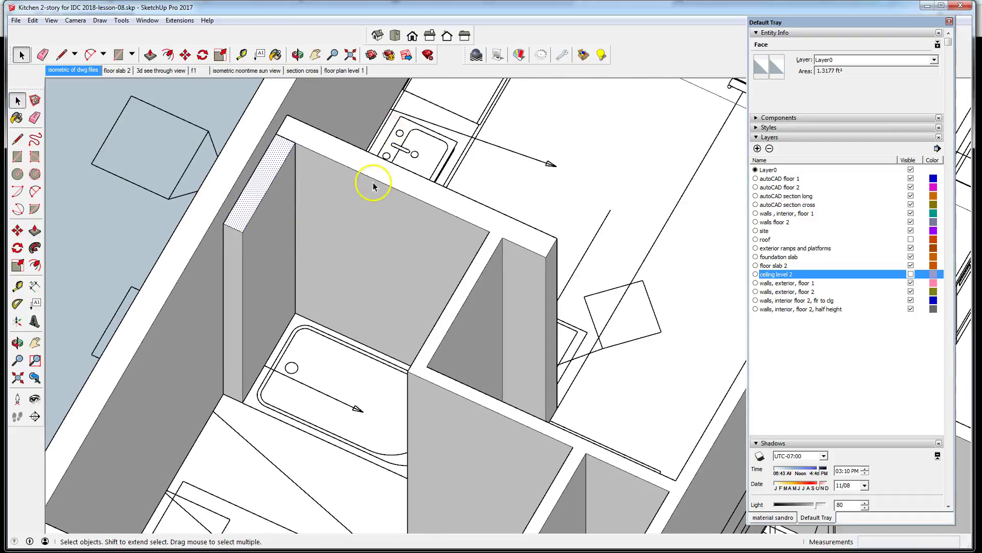
scroll(297, 286, "down", 5)
scroll(291, 281, "up", 5)
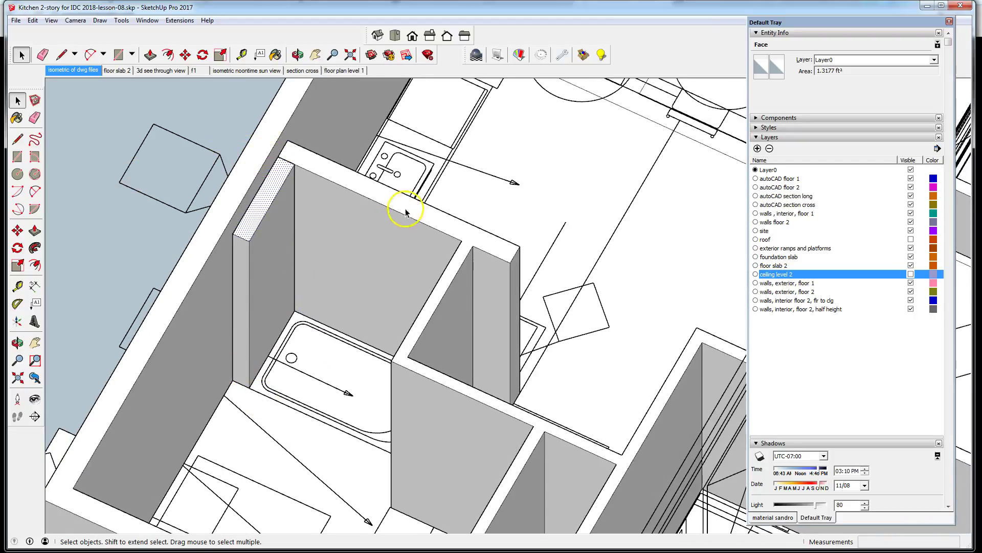
Cut the new wall piece out and enable View > Component Edit > Hide Rest Of Model
triple_click(274, 259)
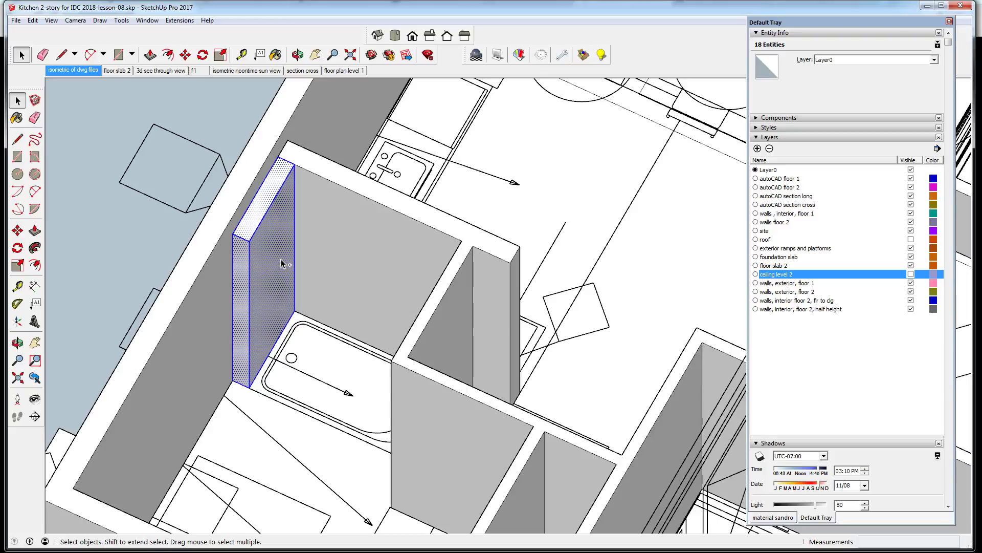
key("Delete")
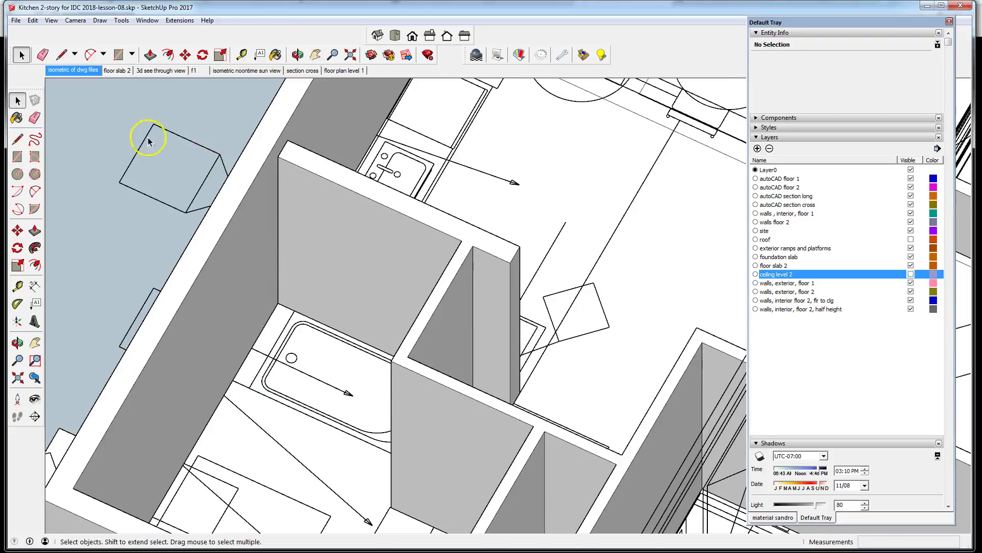
scroll(148, 137, "down", 3)
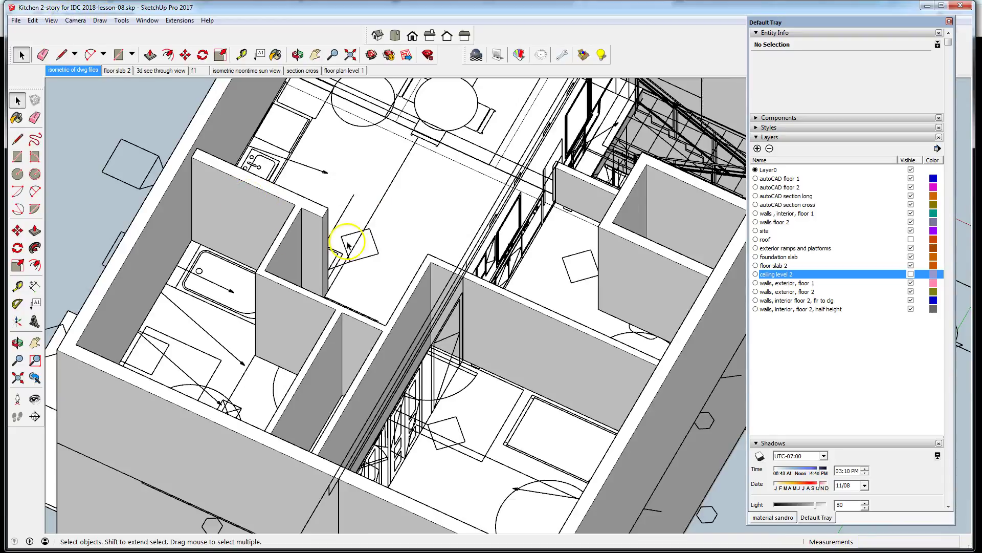
left_click(53, 21)
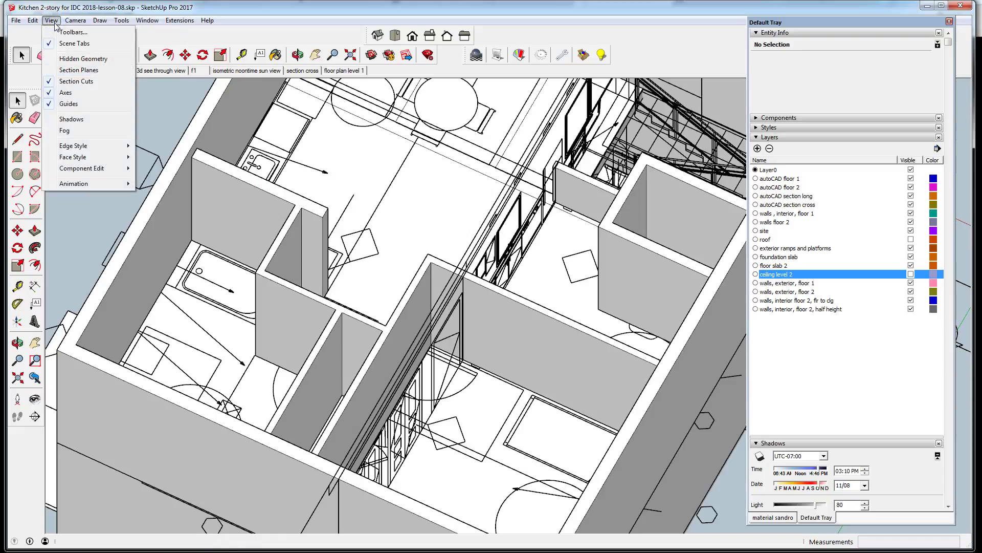
mouse_move(126, 169)
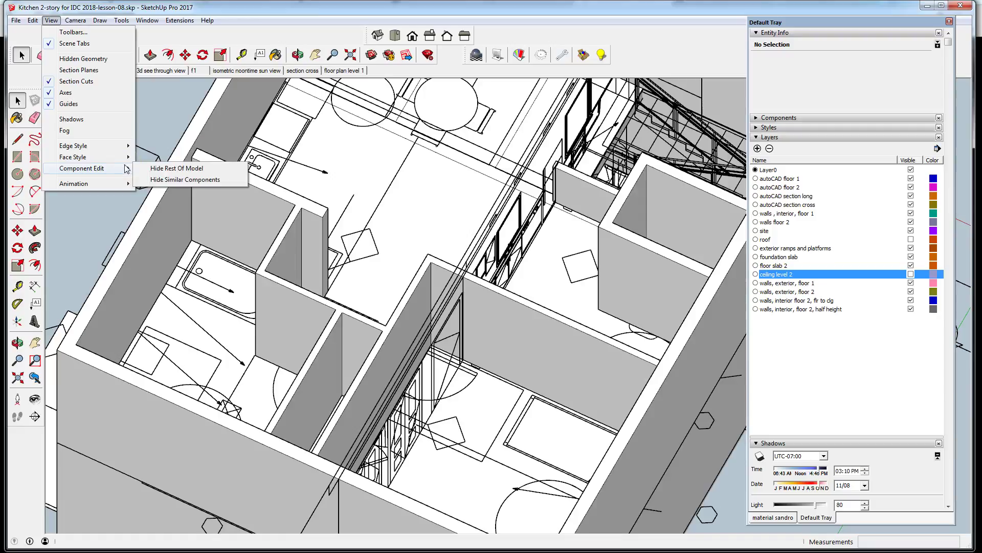
left_click(164, 169)
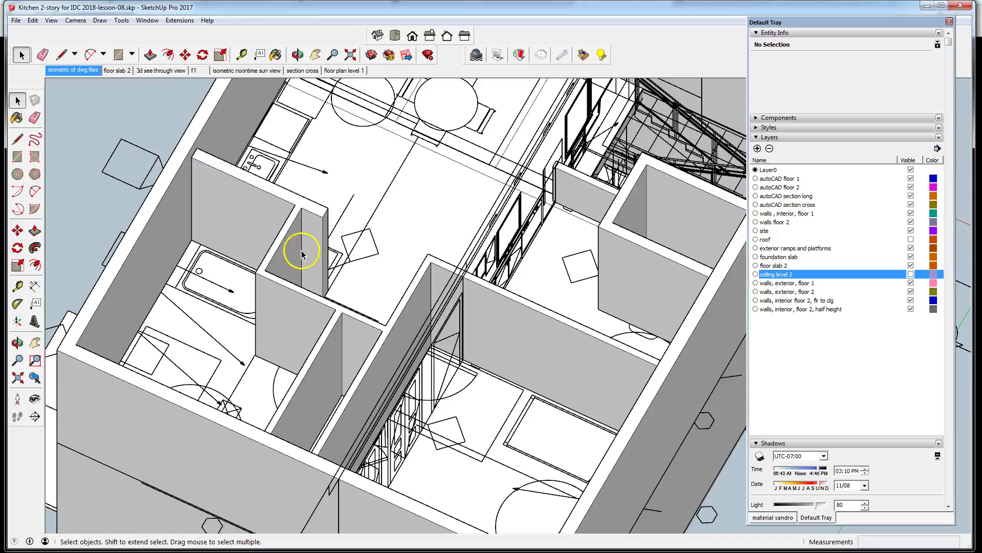
Edit the interior walls group and Paste In Place the cut wall piece
double_click(248, 202)
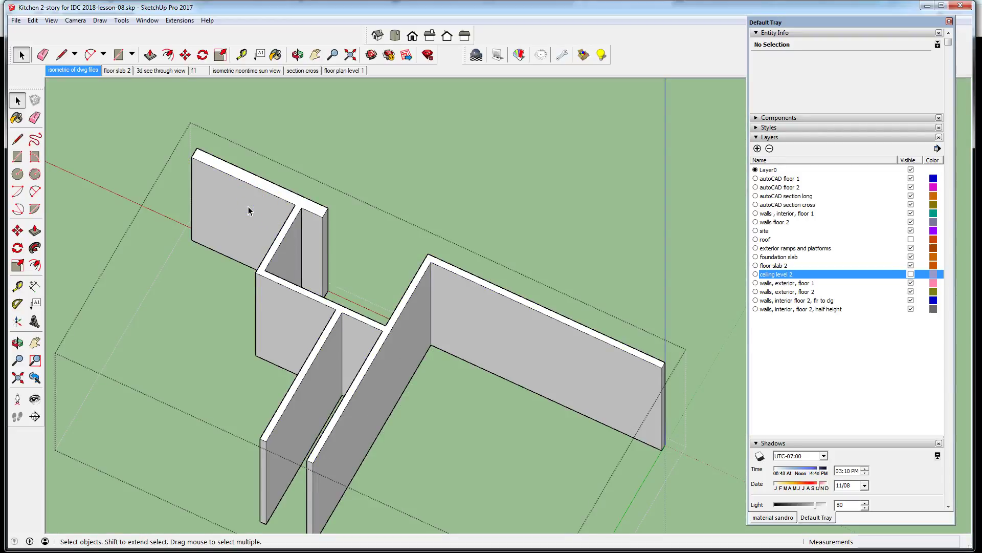
left_click(32, 20)
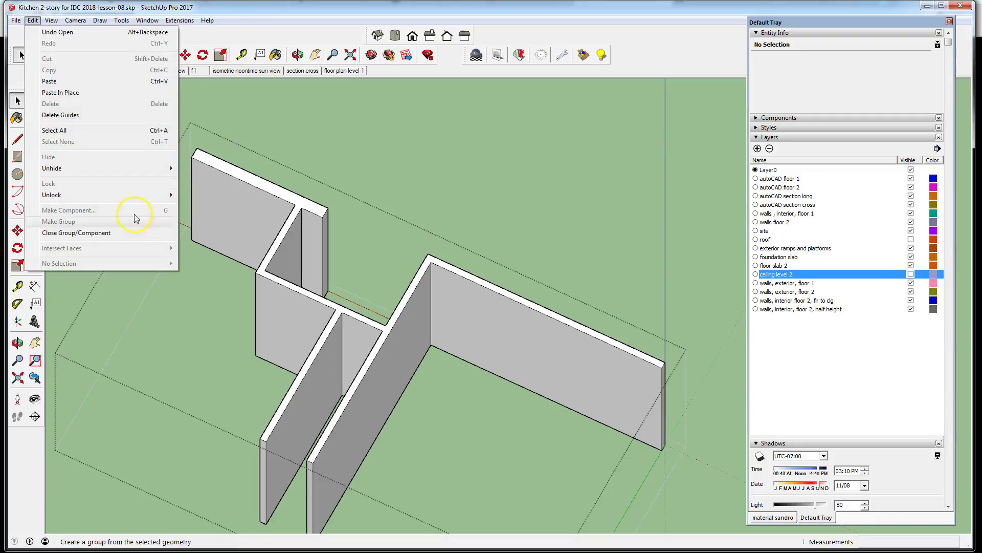
left_click(77, 93)
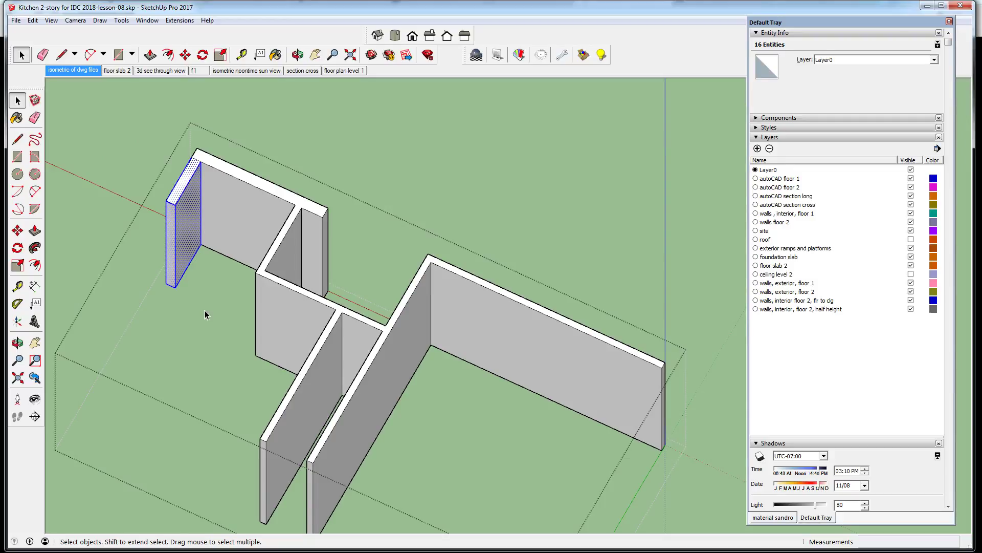
scroll(198, 160, "up", 2)
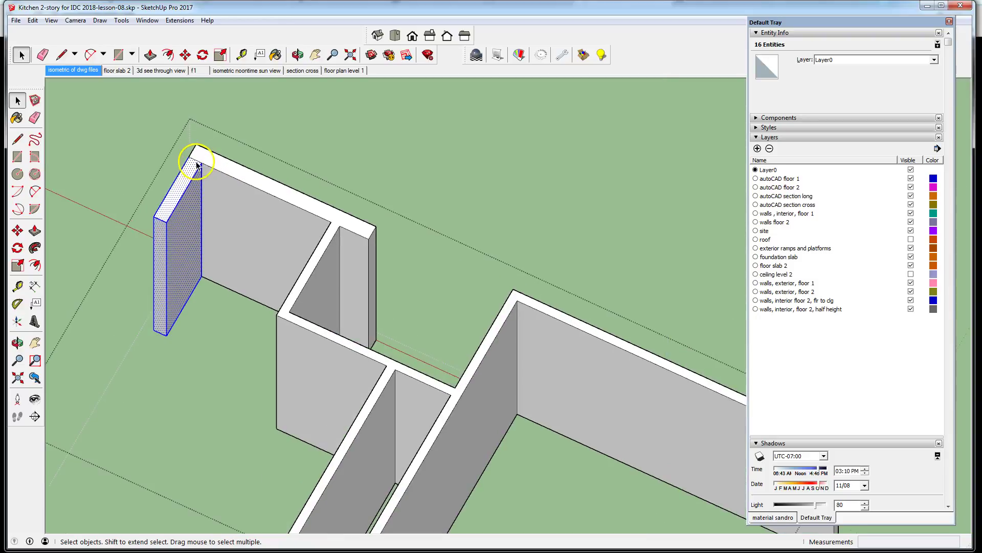
scroll(333, 377, "down", 3)
middle_click_drag(333, 377, 631, 340)
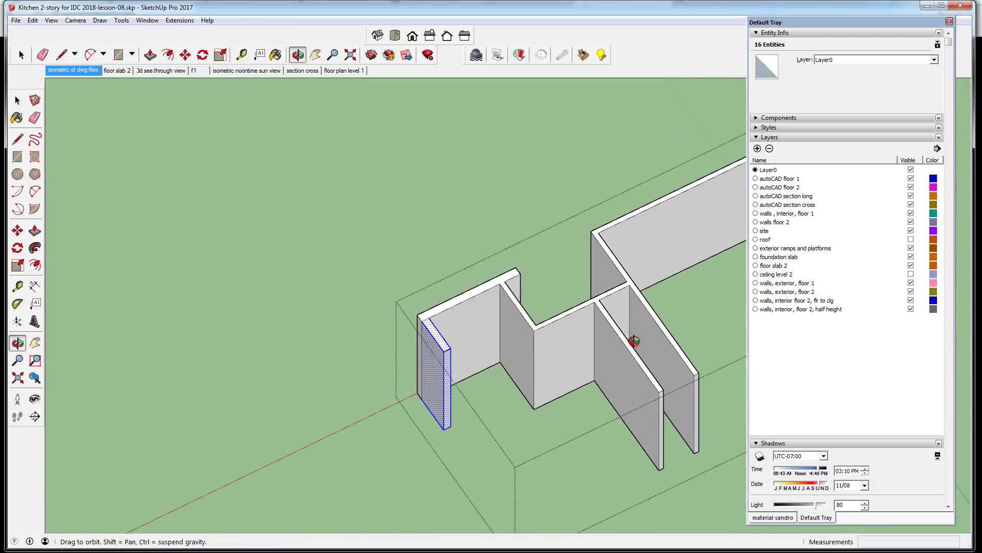
scroll(520, 394, "up", 2)
scroll(456, 346, "up", 2)
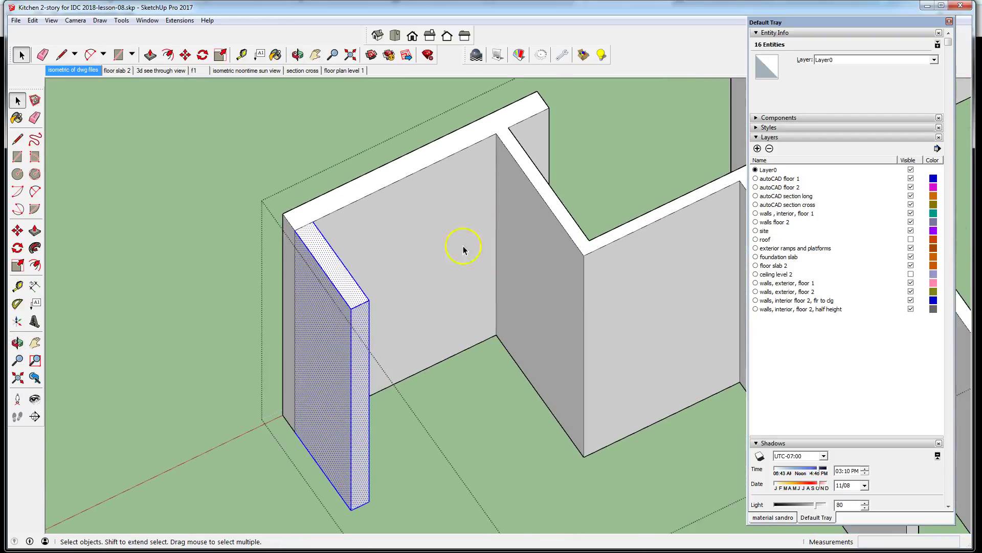
scroll(411, 358, "down", 1)
Check the pasted piece by selecting the left wall and back faces from several angles
left_click(407, 359)
scroll(235, 289, "down", 2)
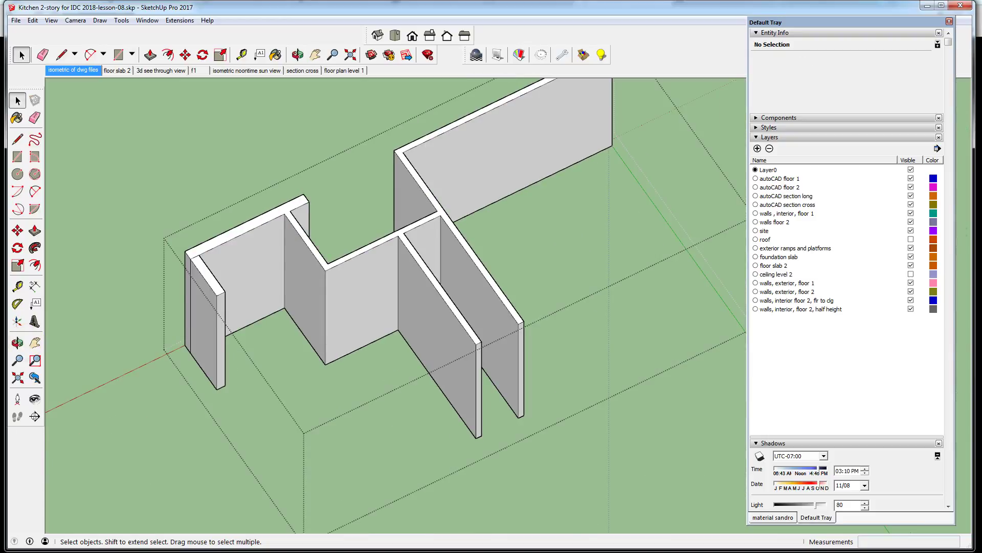
left_click(291, 277)
left_click(245, 261)
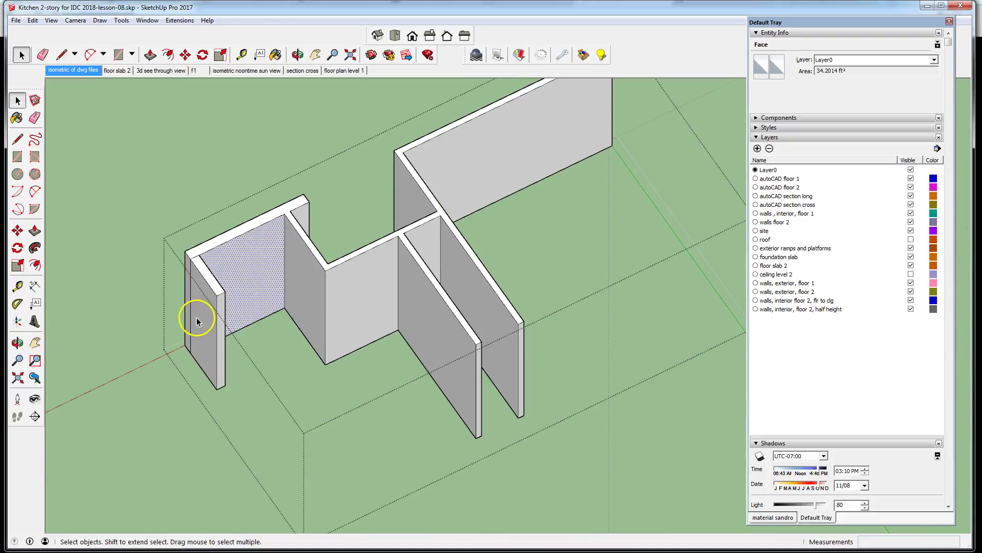
left_click(212, 309)
scroll(195, 287, "up", 4)
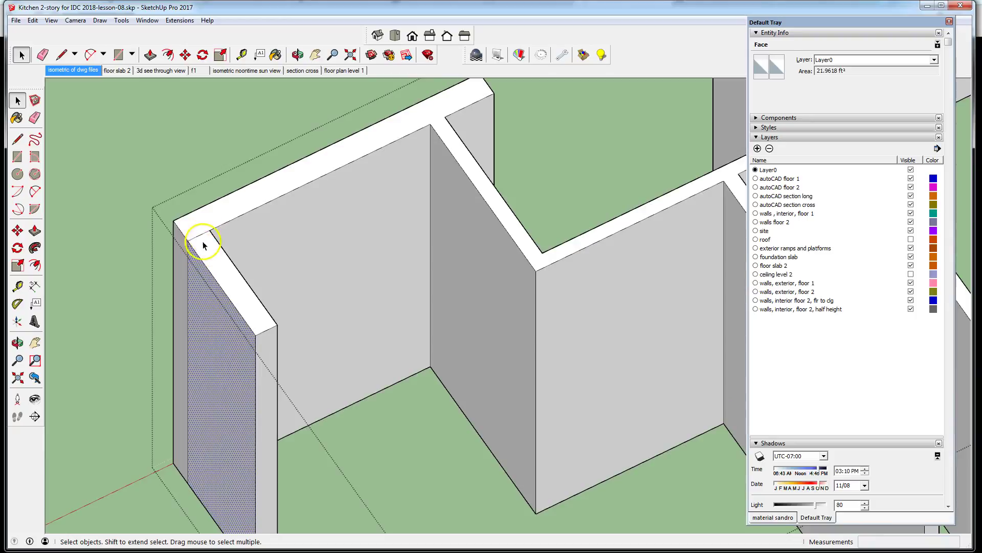
scroll(207, 251, "down", 2)
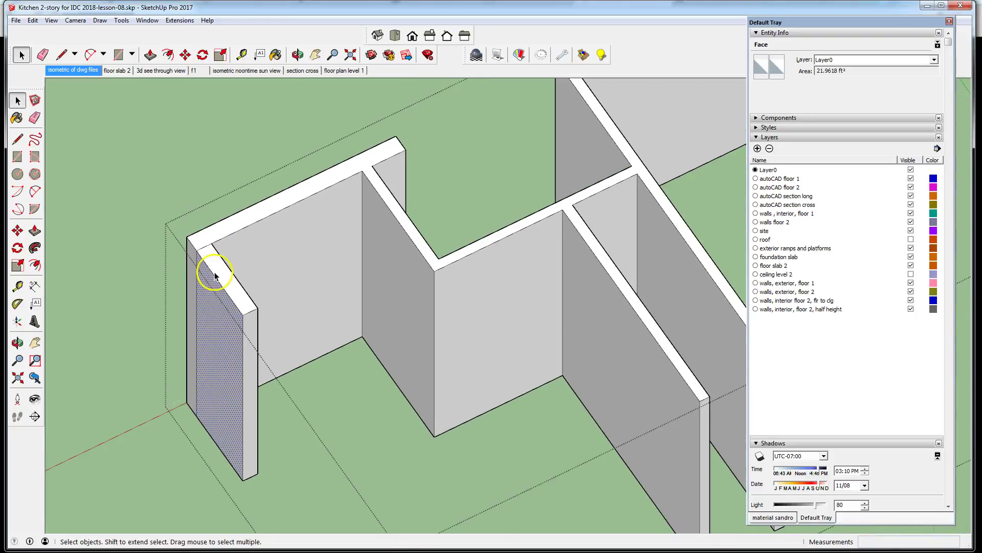
middle_click_drag(213, 267, 376, 268)
scroll(357, 250, "up", 3)
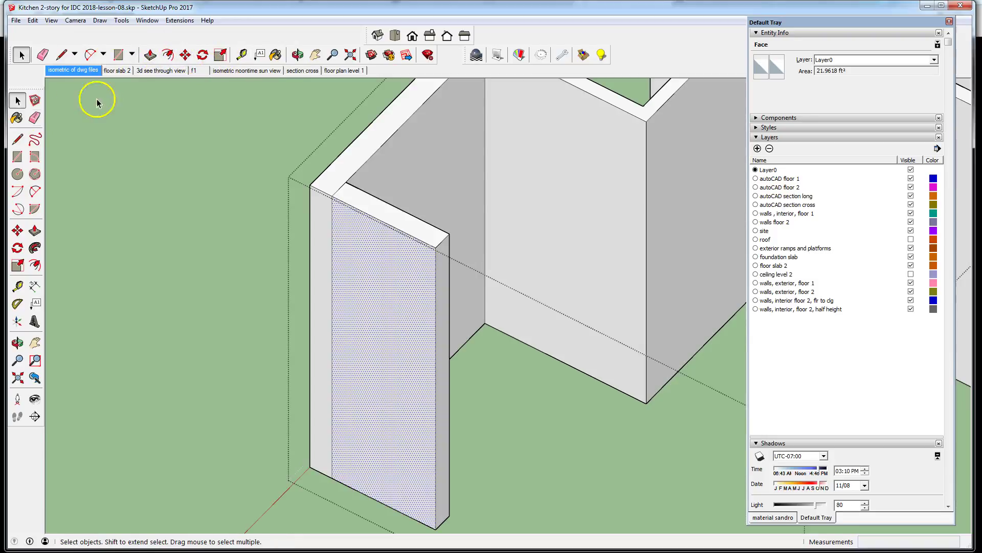
Erase the seam between the pasted piece and the wall so the faces merge
left_click(34, 118)
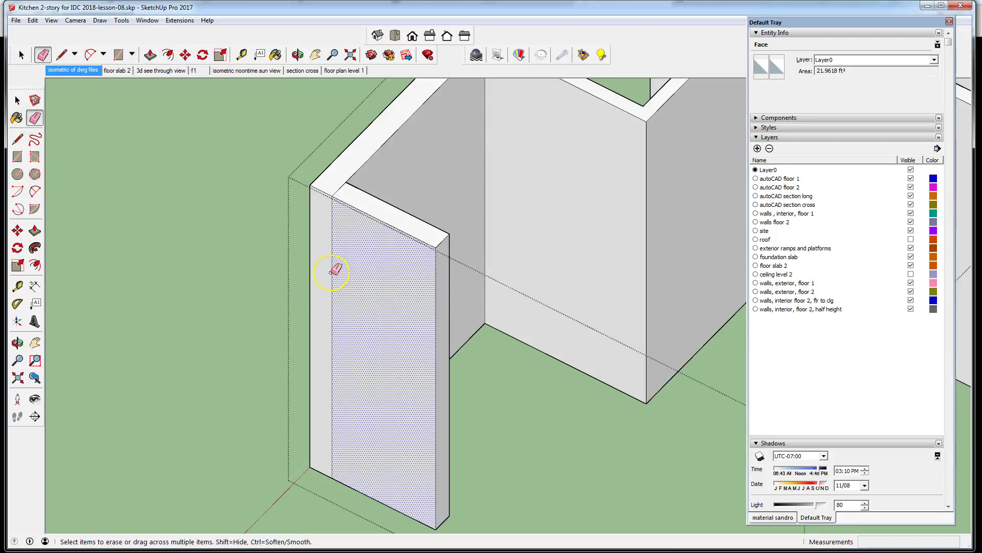
left_click(333, 269)
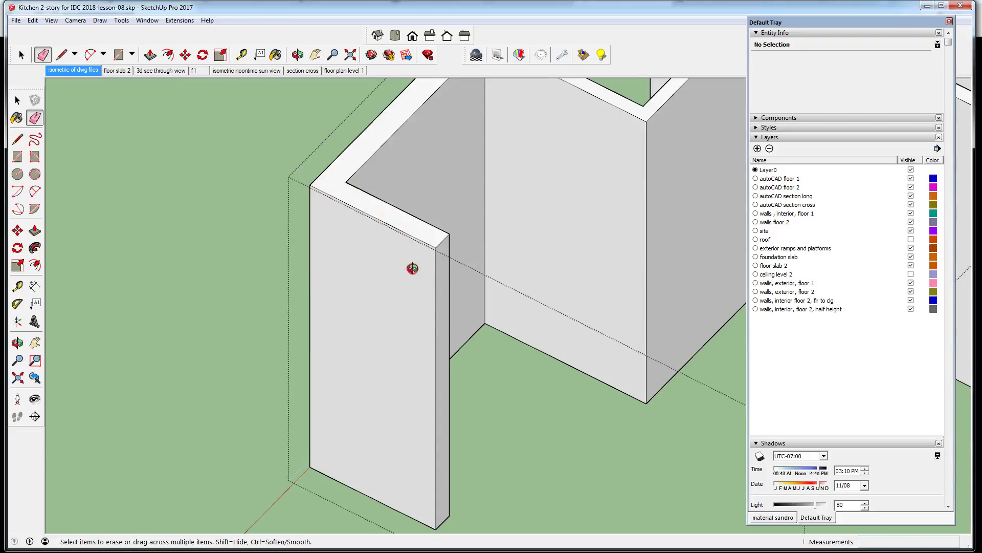
middle_click_drag(406, 265, 144, 255)
mouse_move(568, 285)
left_mouse_down()
mouse_move(408, 263)
mouse_move(463, 364)
mouse_move(450, 302)
left_mouse_up()
key("e")
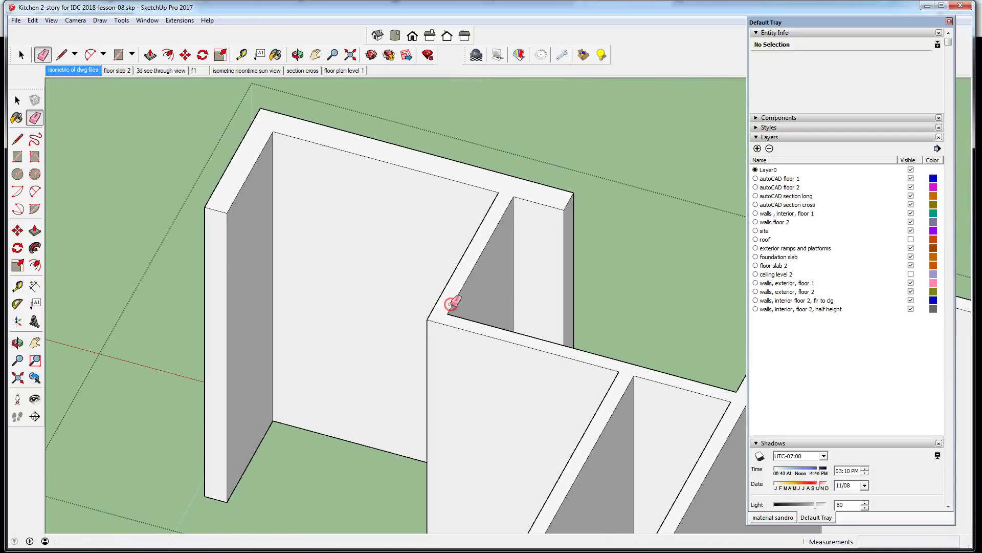
mouse_move(314, 263)
middle_mouse_down()
mouse_move(533, 259)
mouse_move(267, 259)
mouse_move(251, 247)
middle_mouse_up()
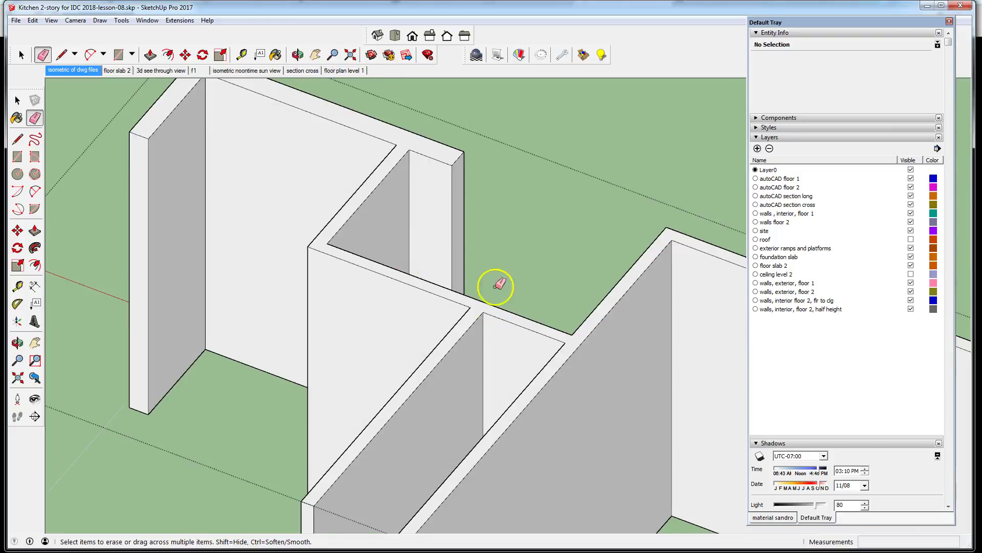
middle_click_drag(495, 287, 395, 303)
scroll(392, 292, "down", 3)
scroll(340, 285, "down", 3)
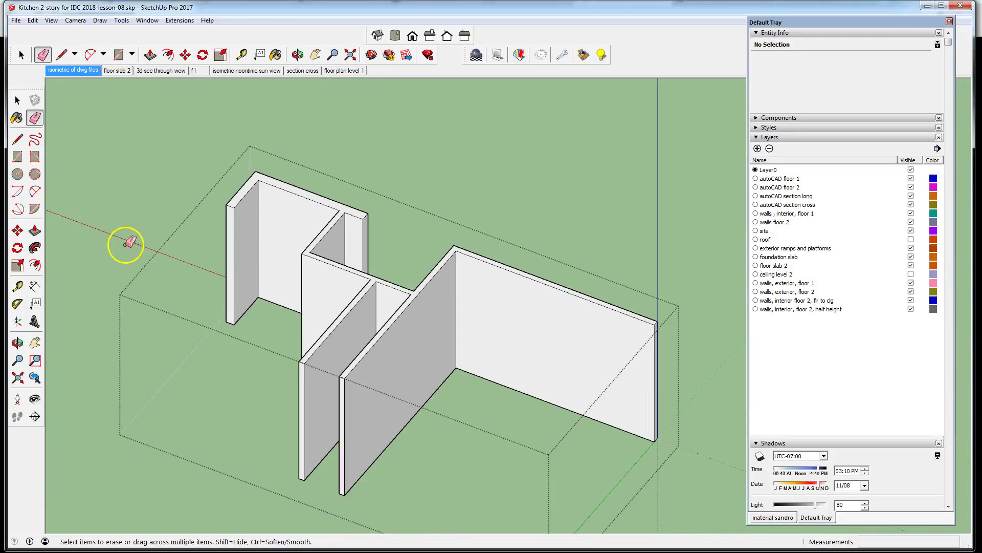
Close the wall group and return to a slightly orbited view of the whole house
right_click(463, 134)
left_click(501, 135)
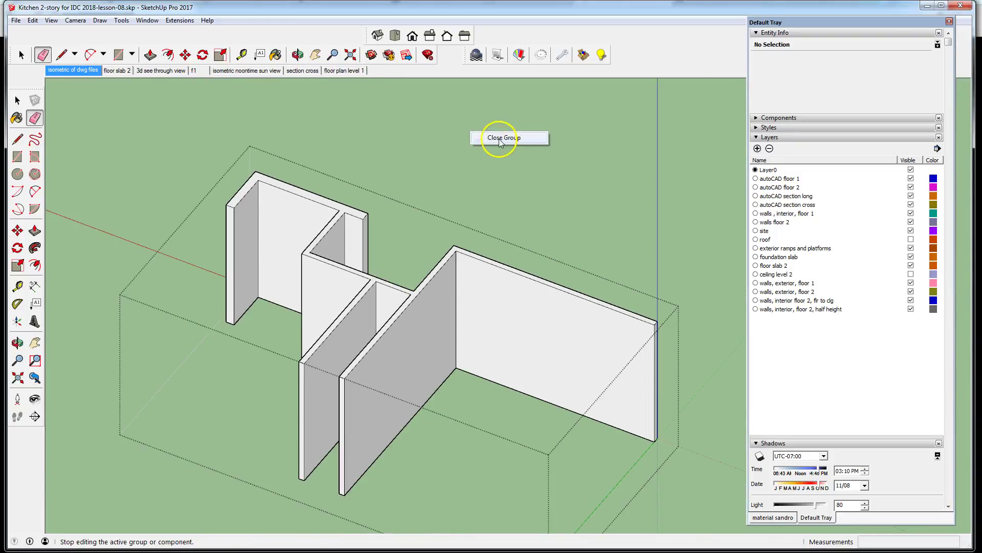
scroll(160, 340, "down", 5)
left_click(132, 353)
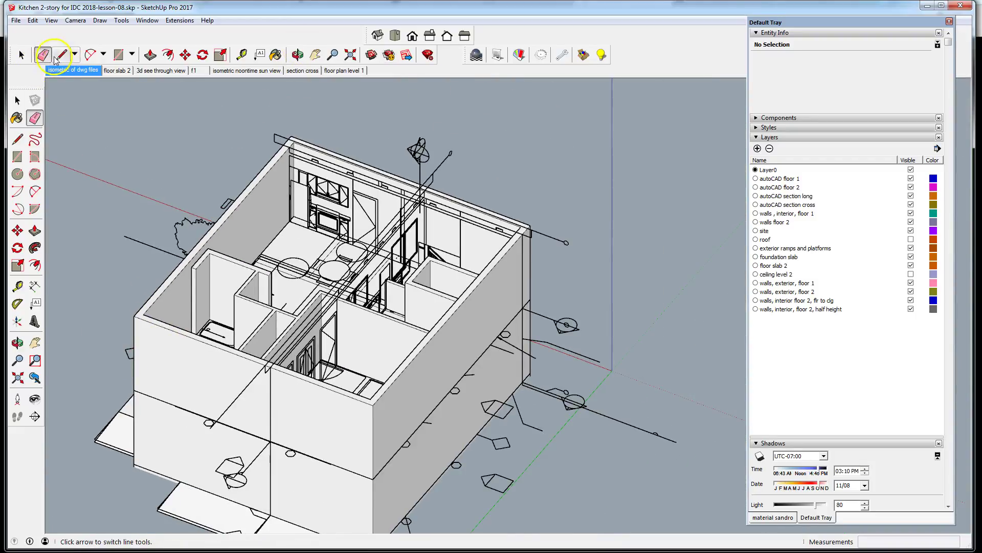
left_click(51, 21)
left_click(51, 22)
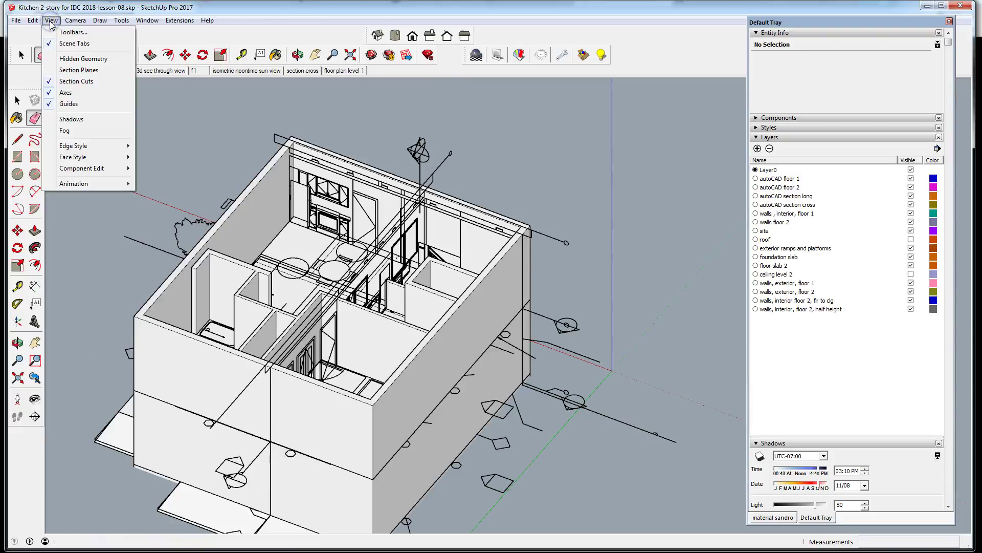
left_click(51, 22)
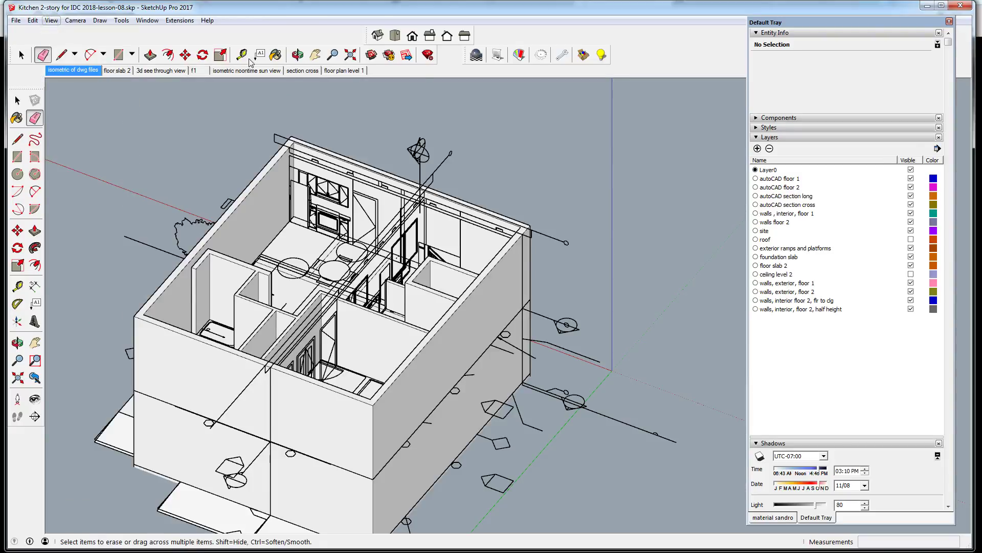
middle_click_drag(543, 271, 544, 256)
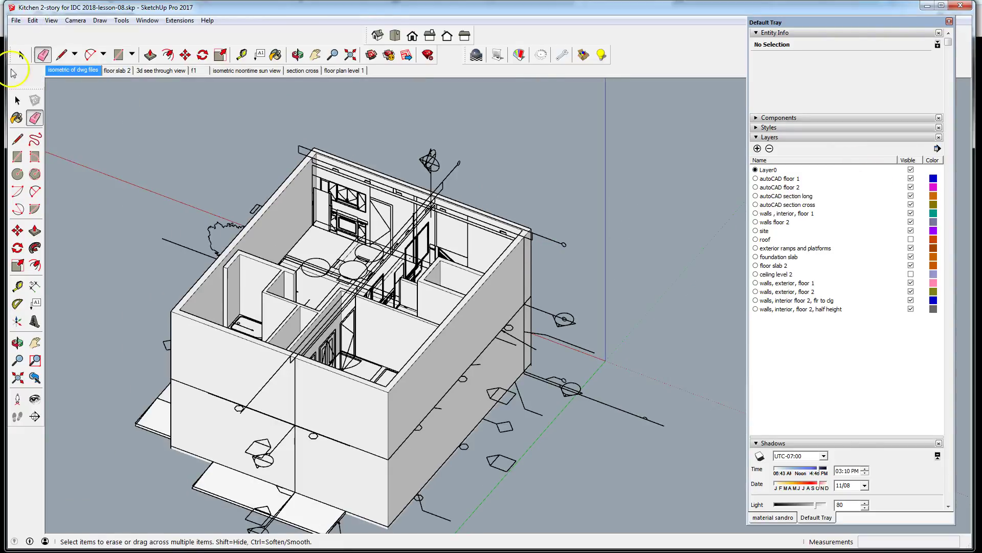
Select the site group and switch to the '3d see through view' scene
left_click(18, 101)
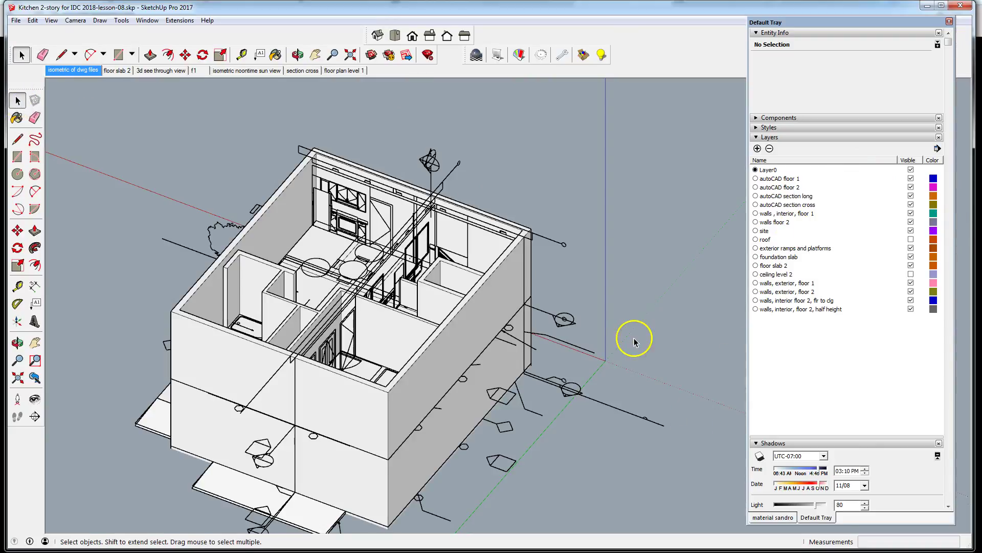
left_click(379, 128)
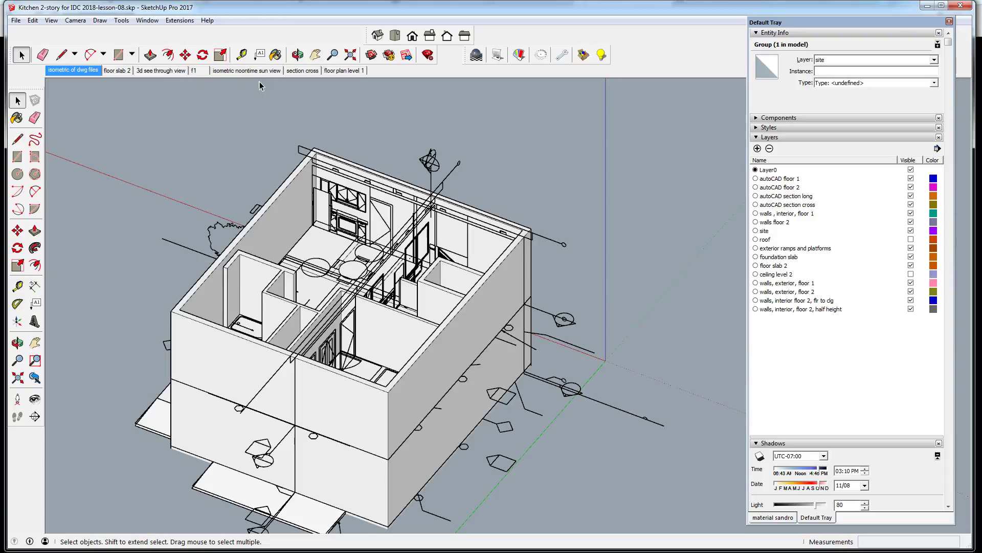
left_click(151, 73)
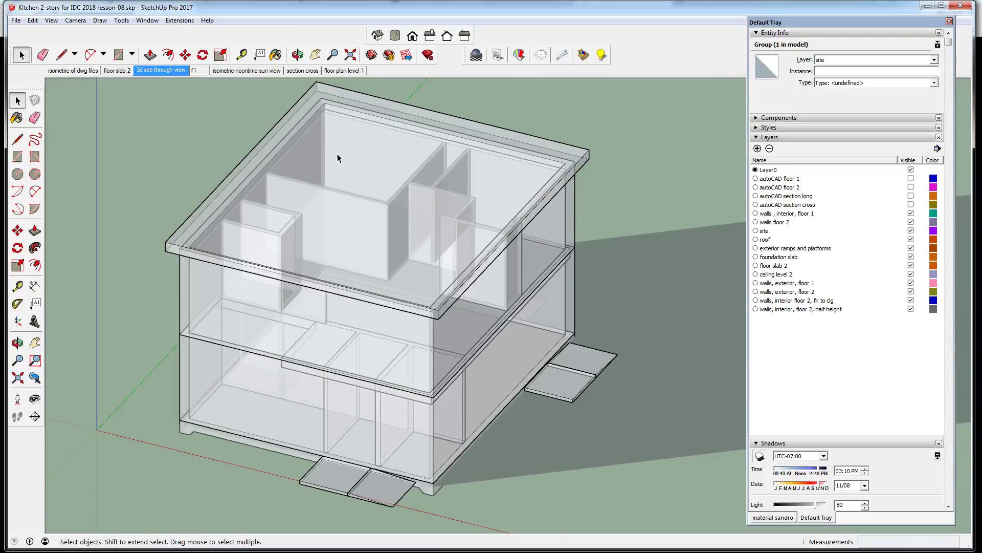
left_click(306, 128)
left_click(585, 272)
scroll(447, 402, "up", 4)
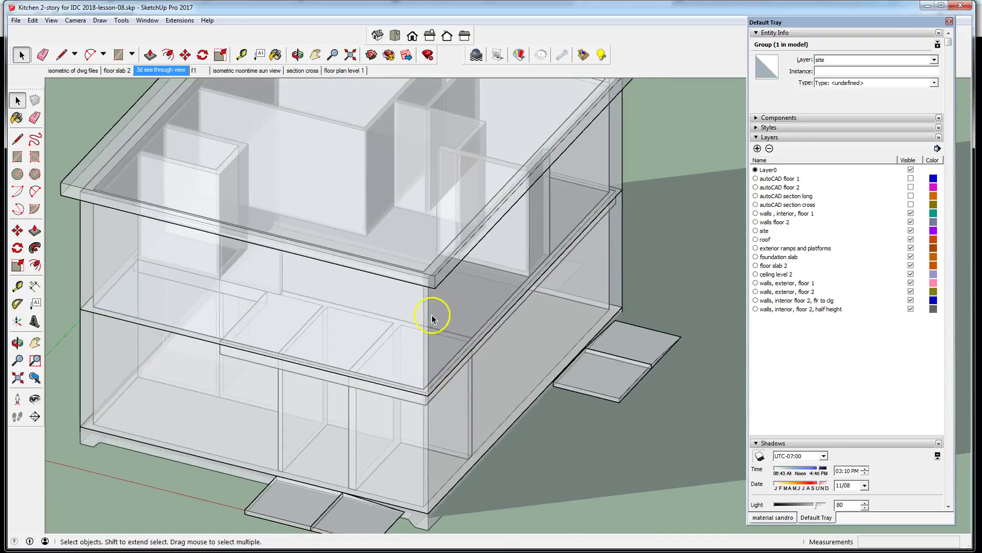
scroll(422, 321, "down", 4)
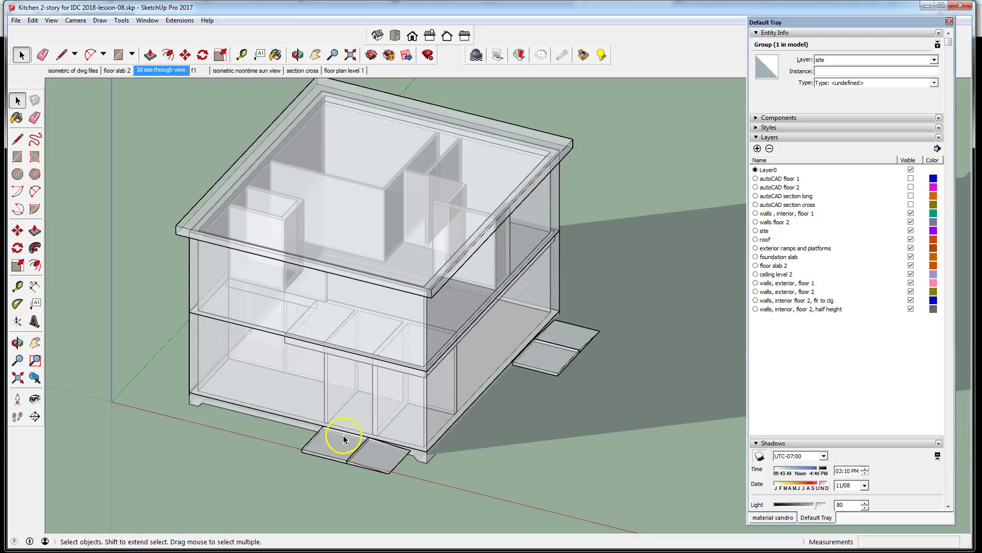
scroll(352, 338, "up", 3)
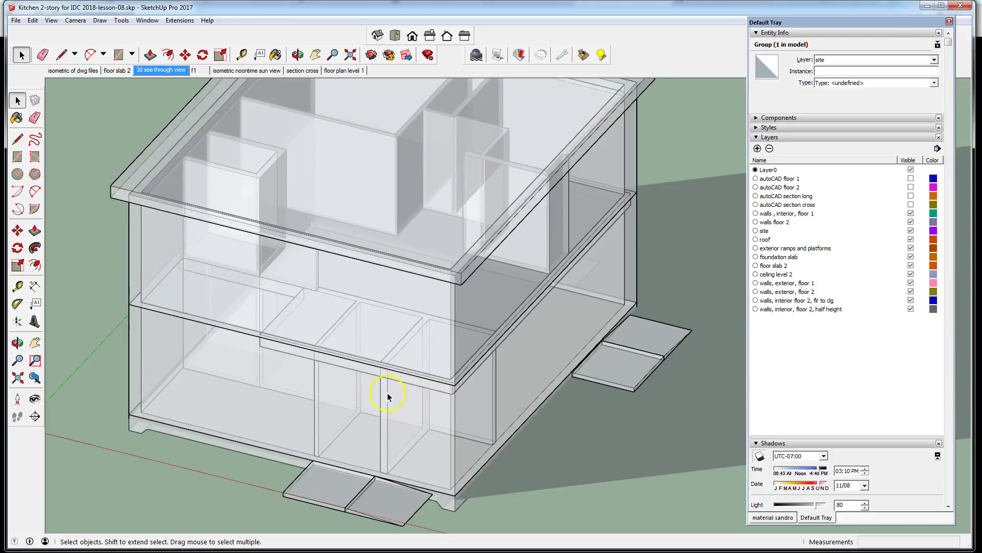
scroll(388, 396, "down", 3)
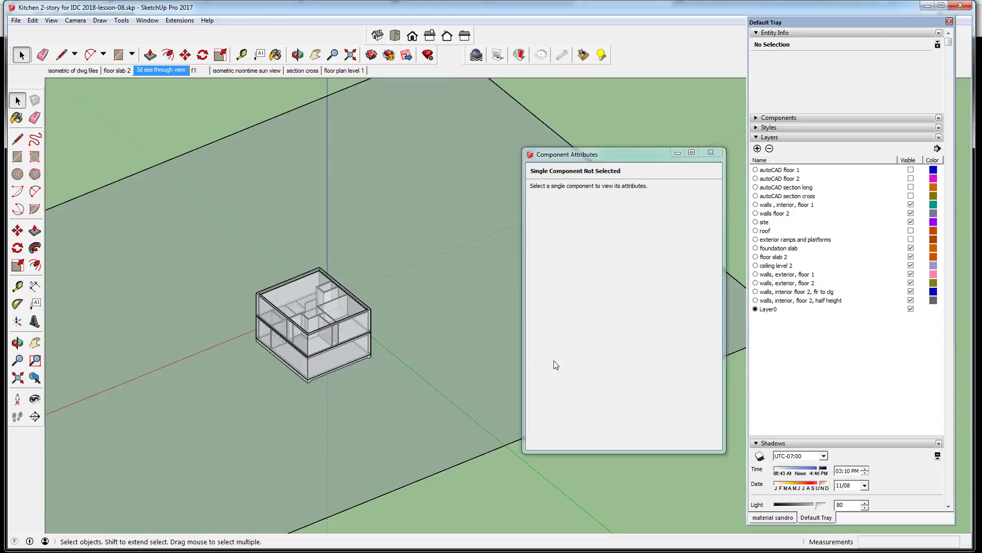
Toggle the autoCAD section cross and section long layers, leaving both hidden
scroll(360, 391, "up", 2)
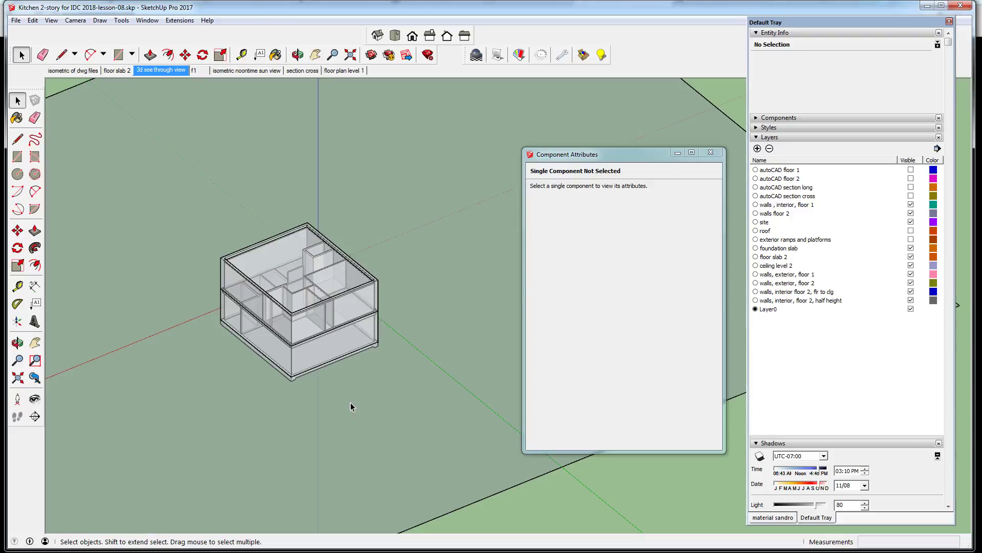
scroll(358, 377, "down", 2)
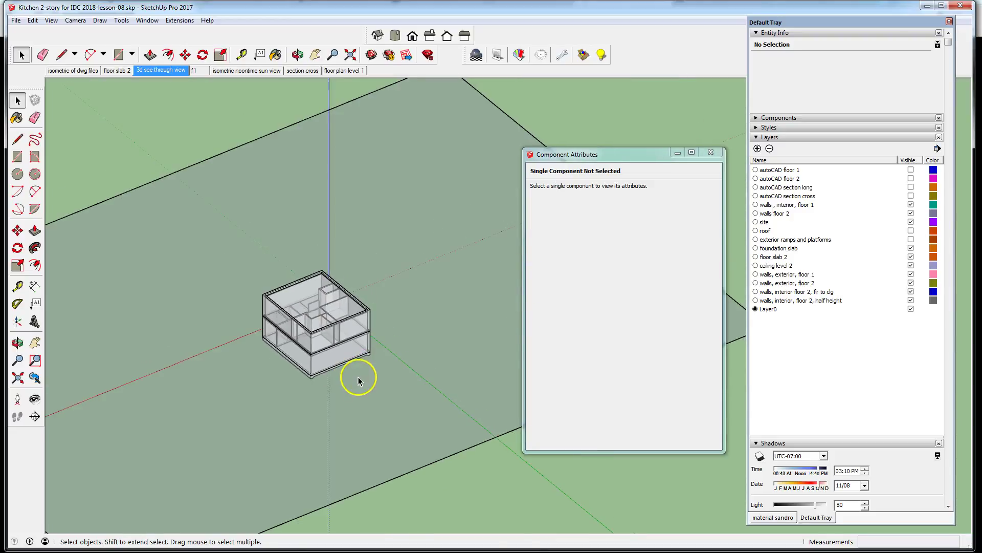
scroll(325, 342, "up", 2)
scroll(325, 342, "up", 2)
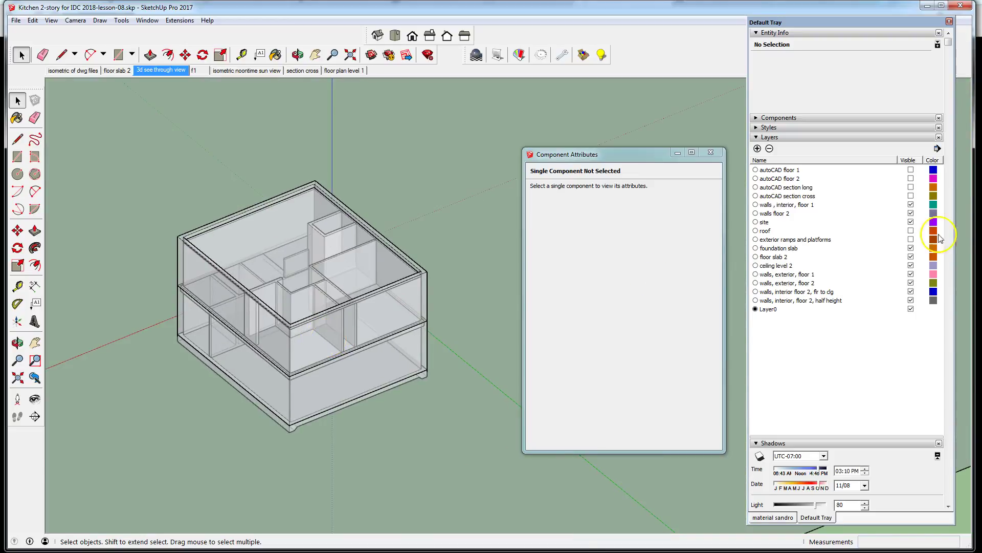
left_click(910, 196)
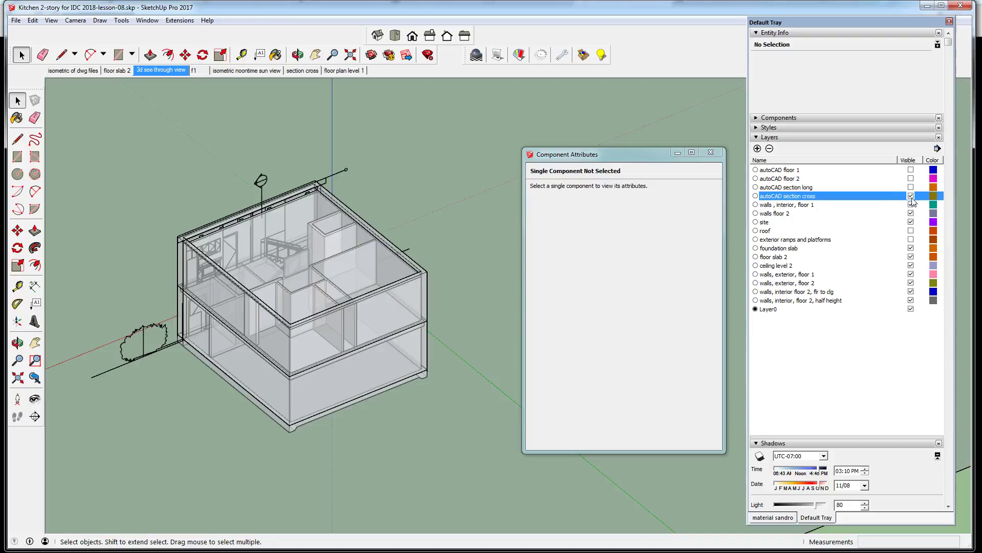
left_click(911, 196)
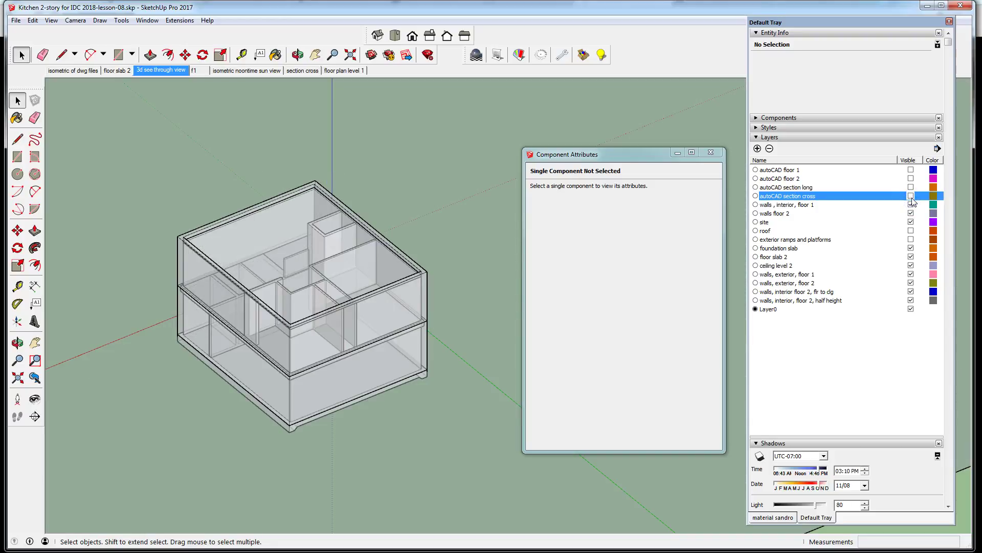
left_click(911, 195)
left_click(911, 187)
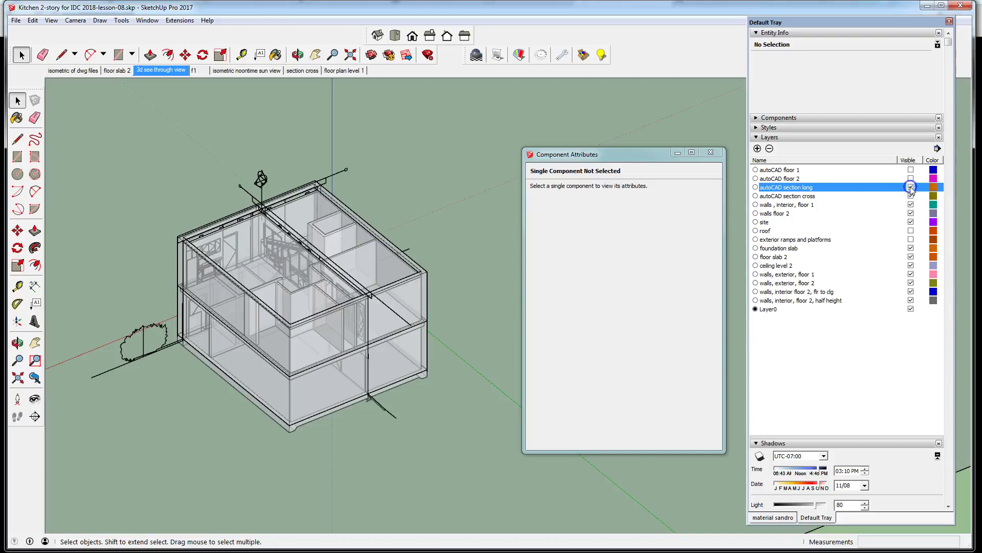
left_click(911, 188)
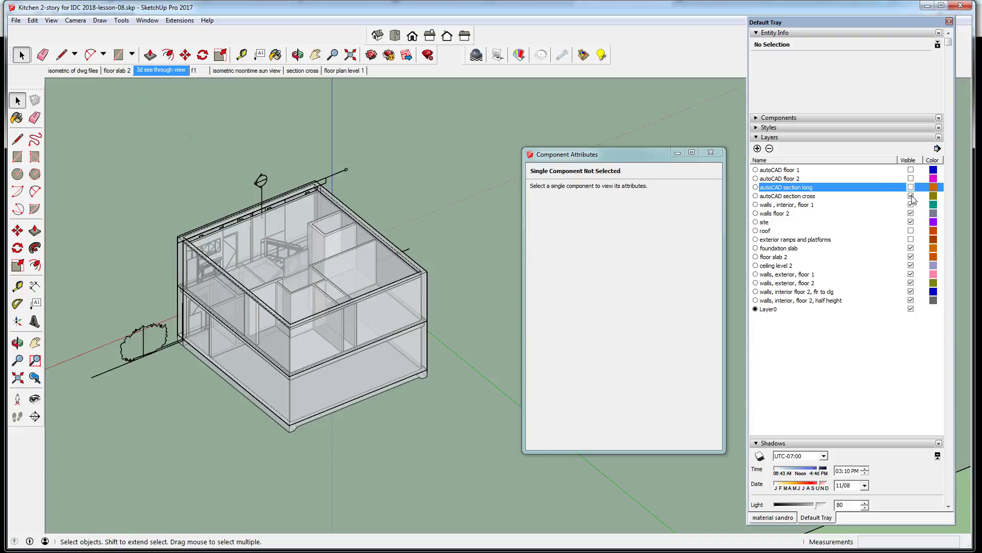
left_click(911, 196)
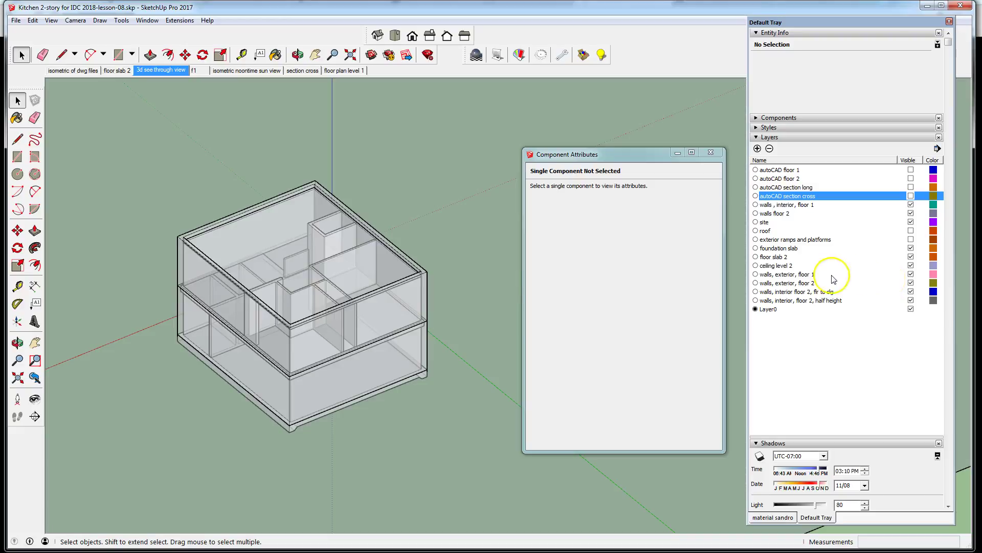
Show then hide the roof and exterior ramps and platforms layers
left_click(910, 231)
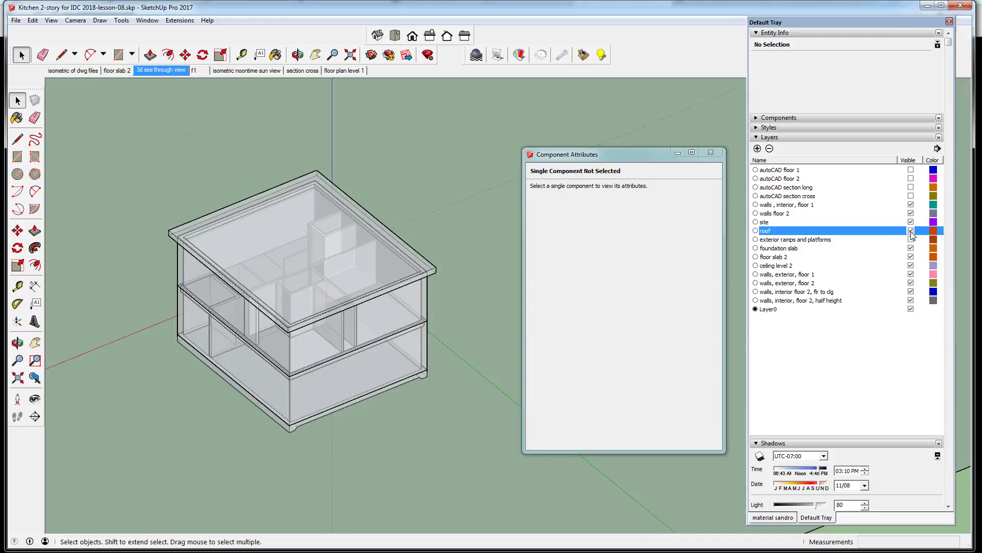
left_click(911, 231)
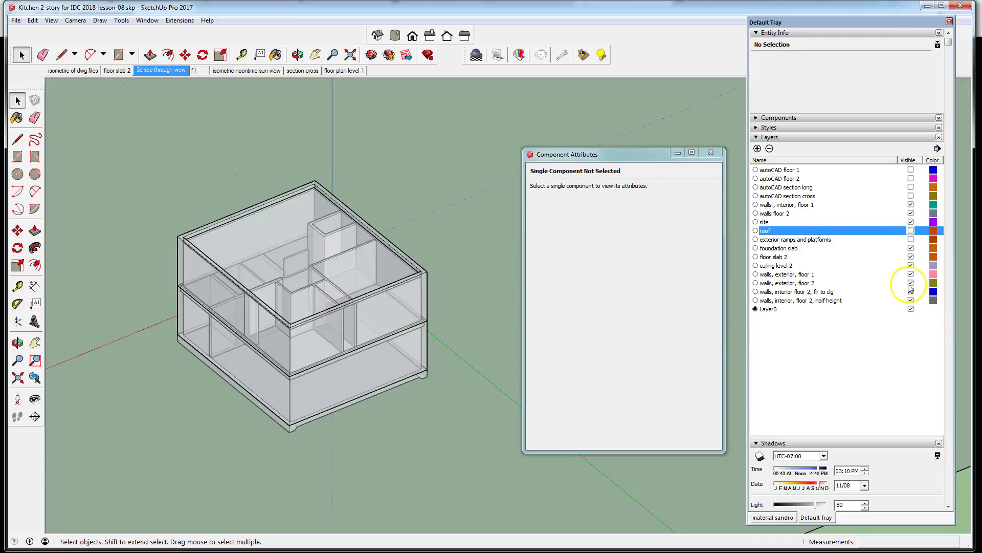
left_click(911, 239)
left_click(911, 239)
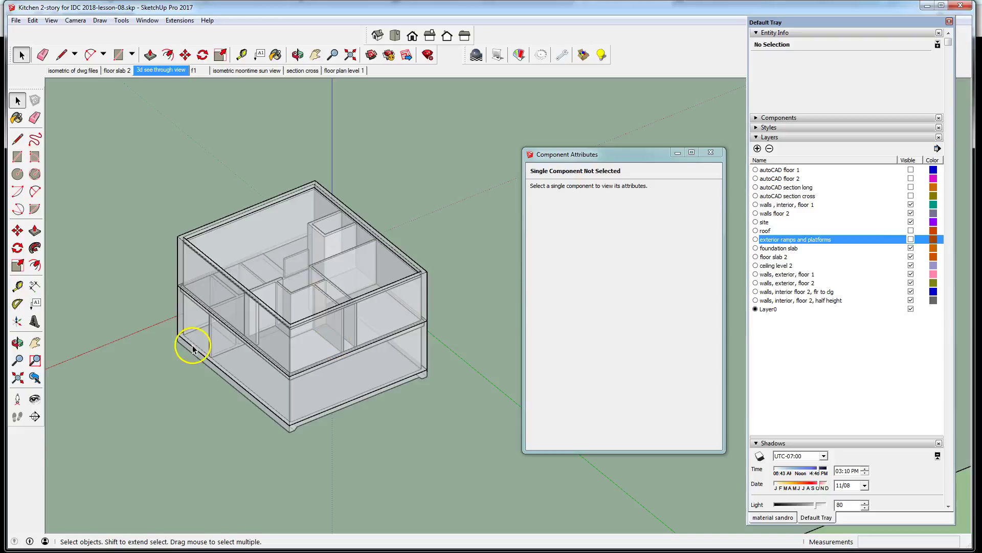
Import the NORTHEAST ELEVATION .dwg file through File > Import
left_click(16, 21)
left_click(74, 168)
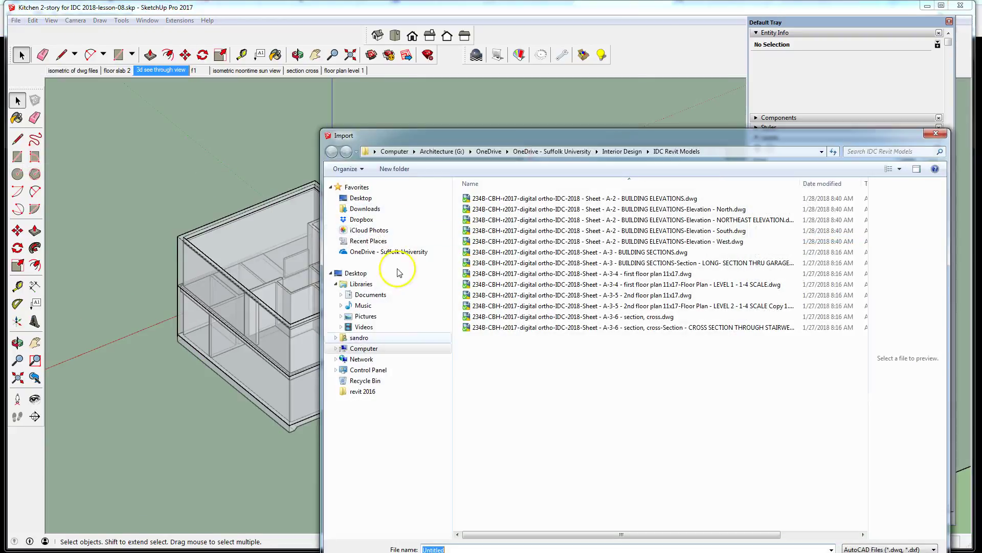
left_click(736, 220)
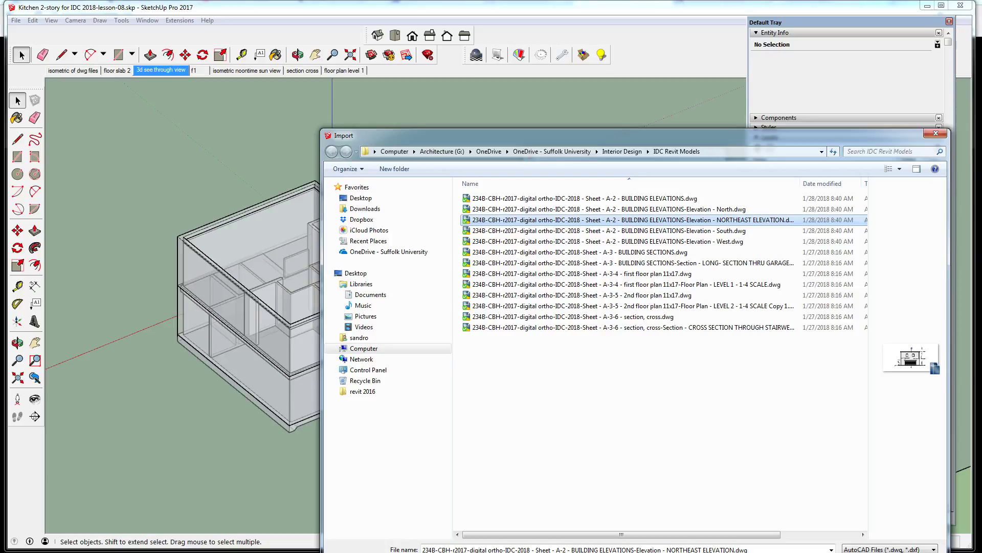
key("Return")
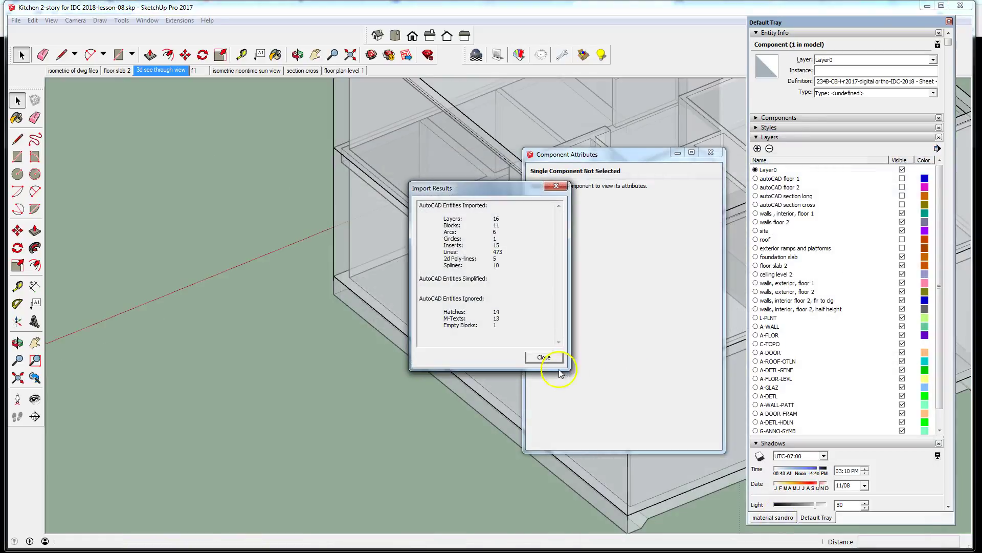
Select the imported elevation and add Rotation (add all) attributes RotX, RotY, RotZ
left_click(544, 356)
scroll(204, 327, "down", 4)
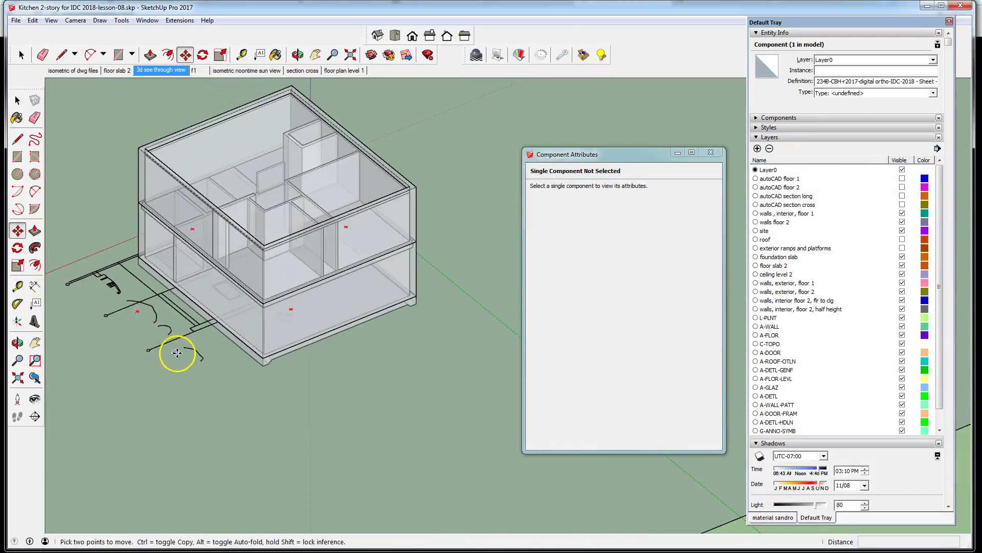
left_click(22, 55)
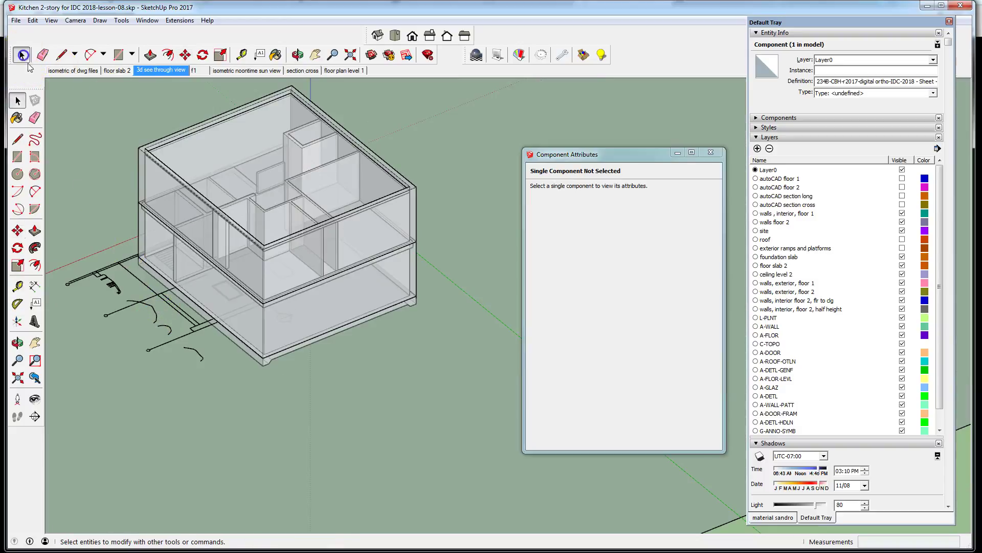
left_click(122, 266)
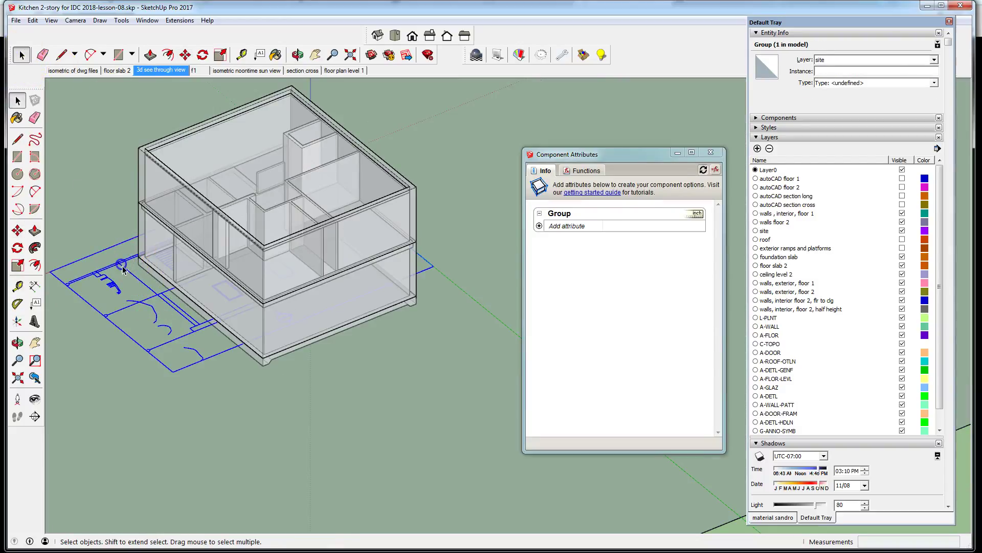
scroll(369, 425, "down", 2)
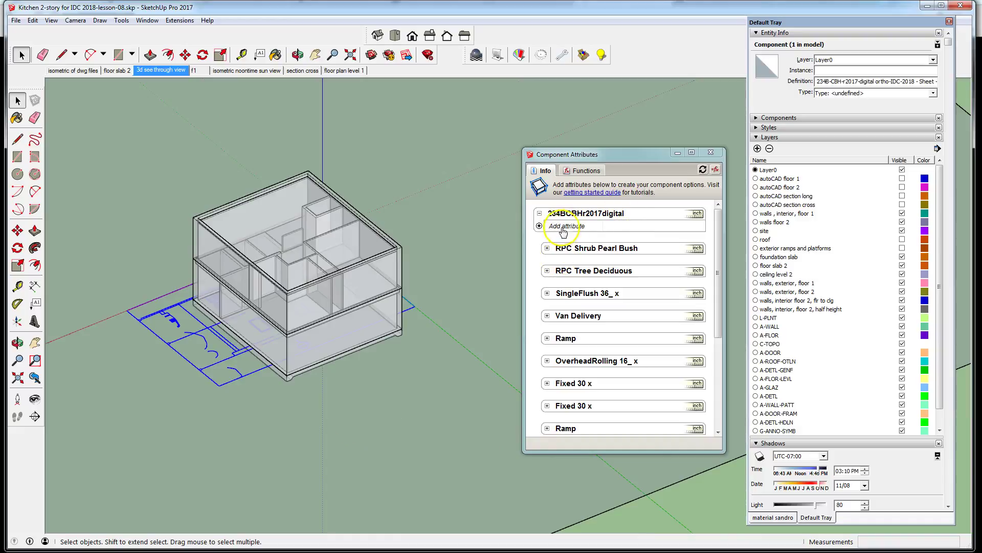
left_click_drag(581, 154, 521, 151)
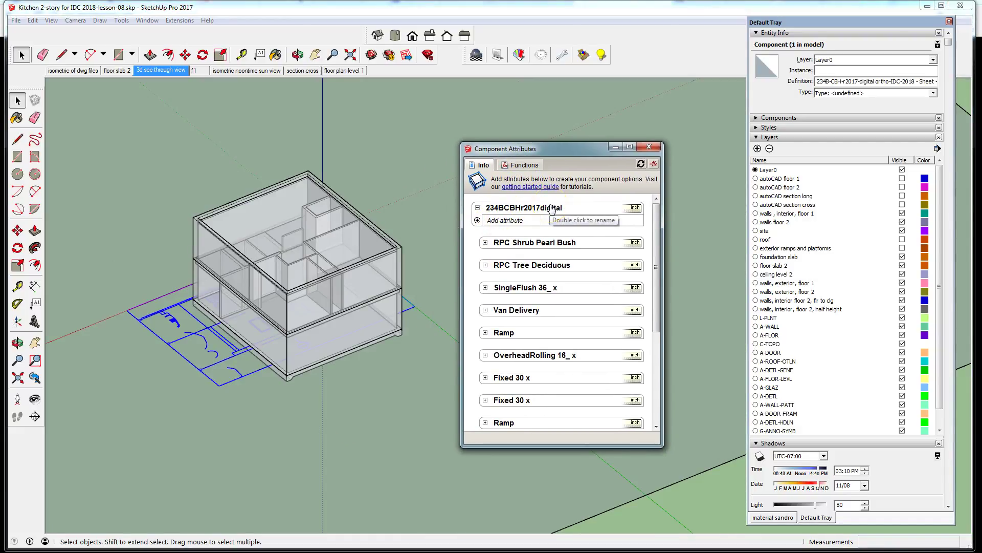
left_click(481, 220)
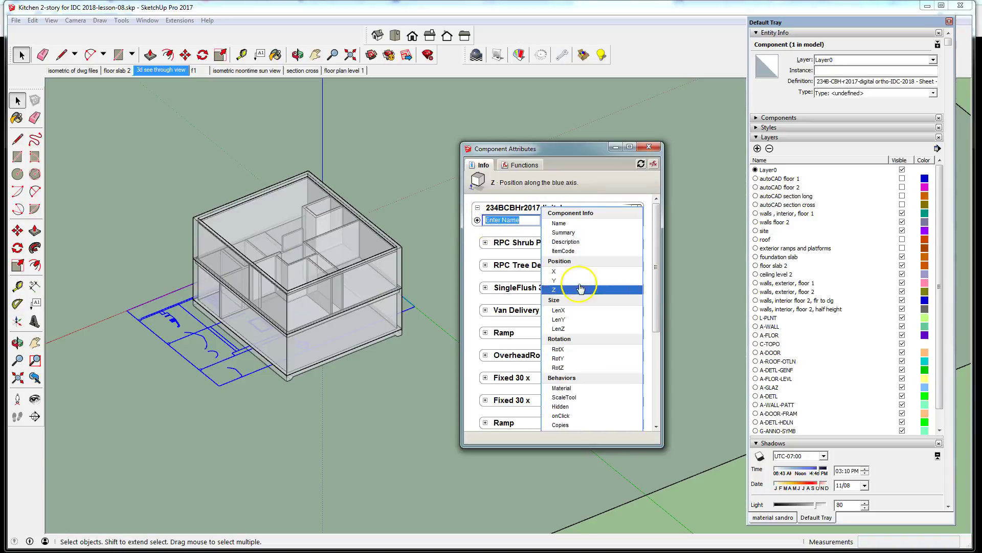
left_click(593, 339)
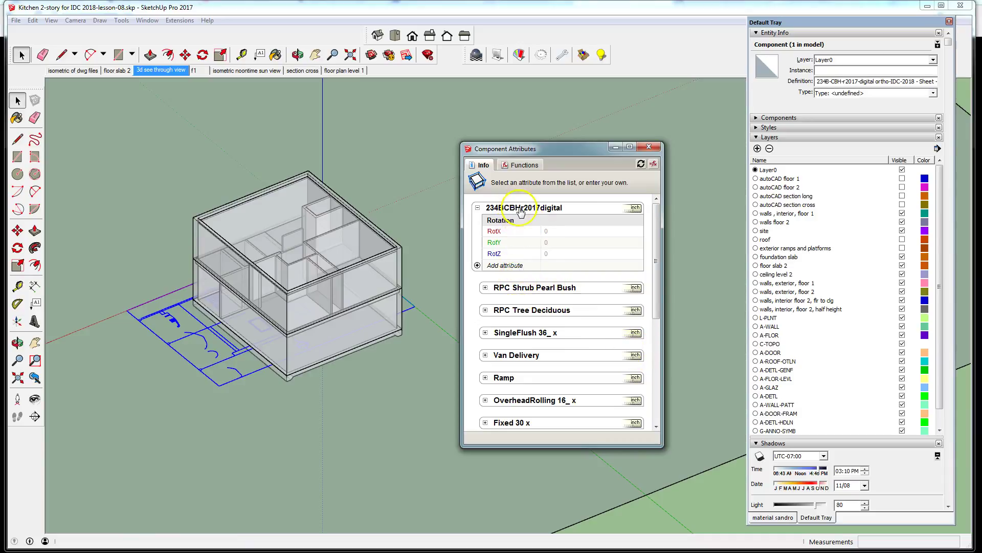
left_click(18, 100)
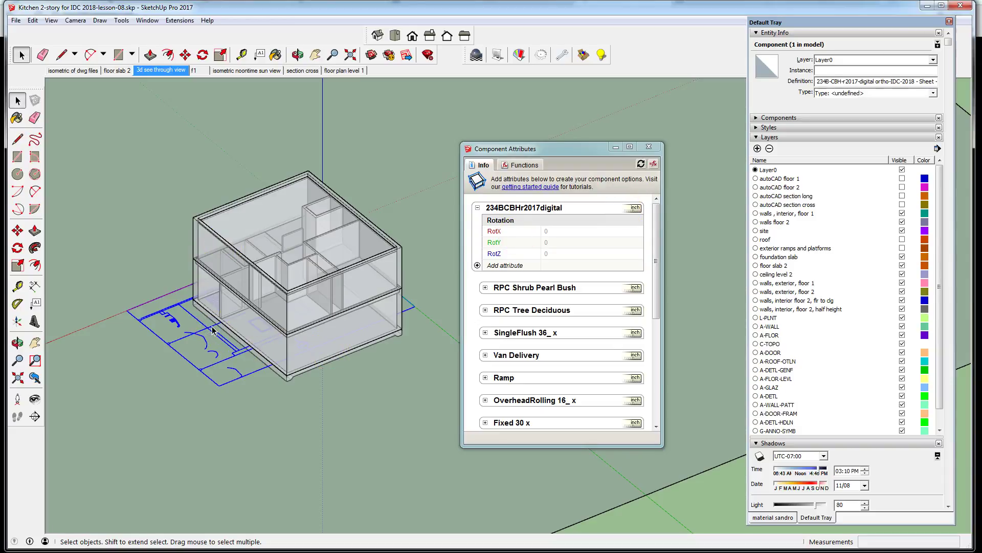
Add layer 'autoCAD Elevation, Back' and select imported layers L-PLNT through G-ANNO-TEXT
left_click(758, 148)
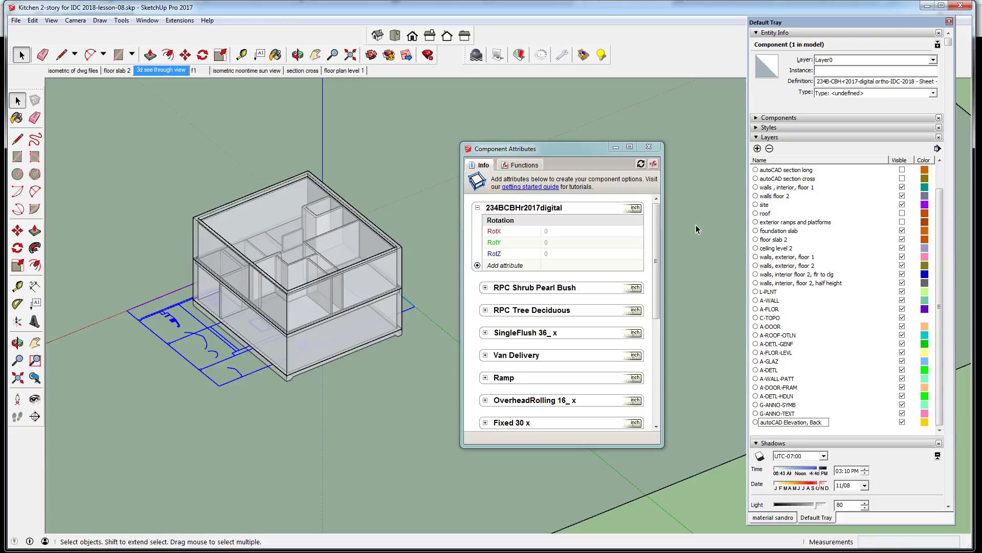
key("Return")
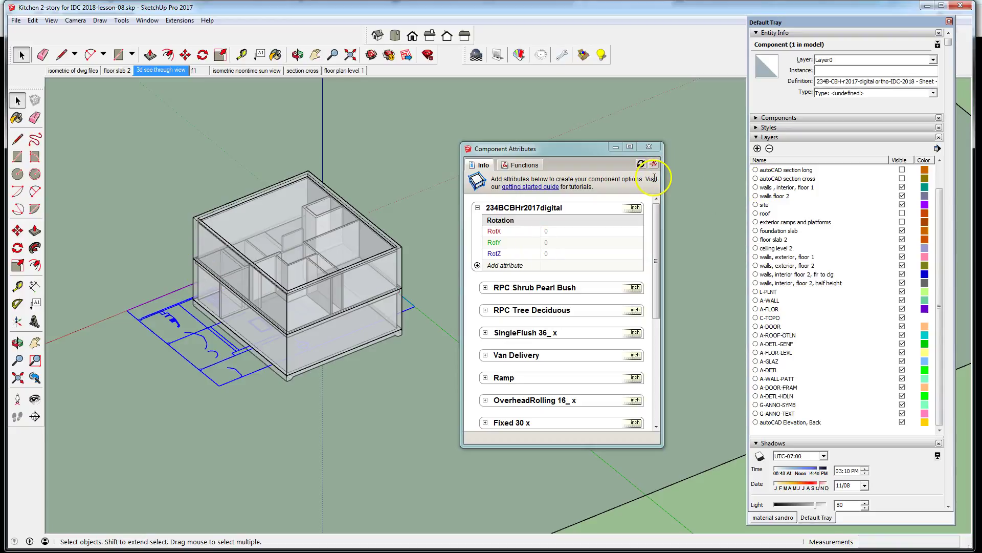
left_click(934, 60)
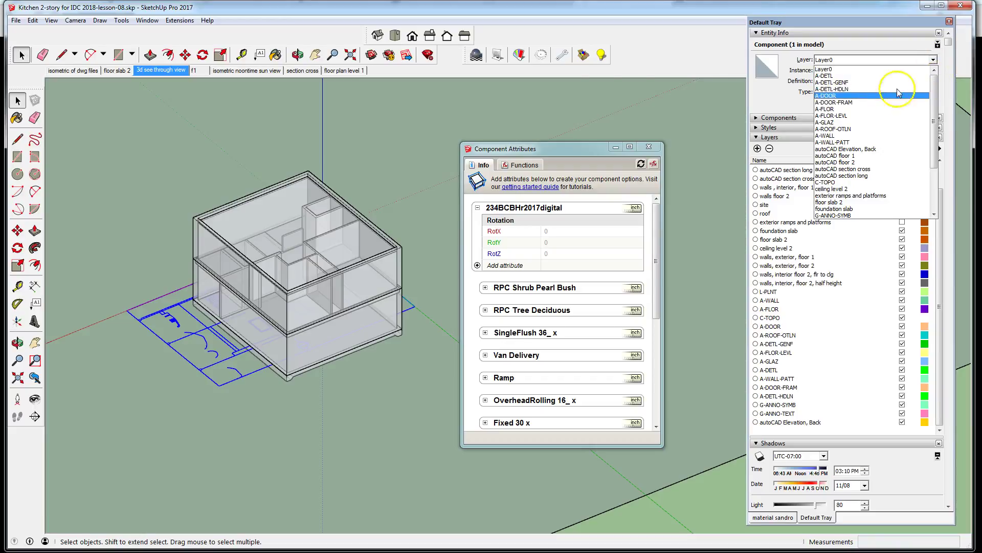
left_click(550, 99)
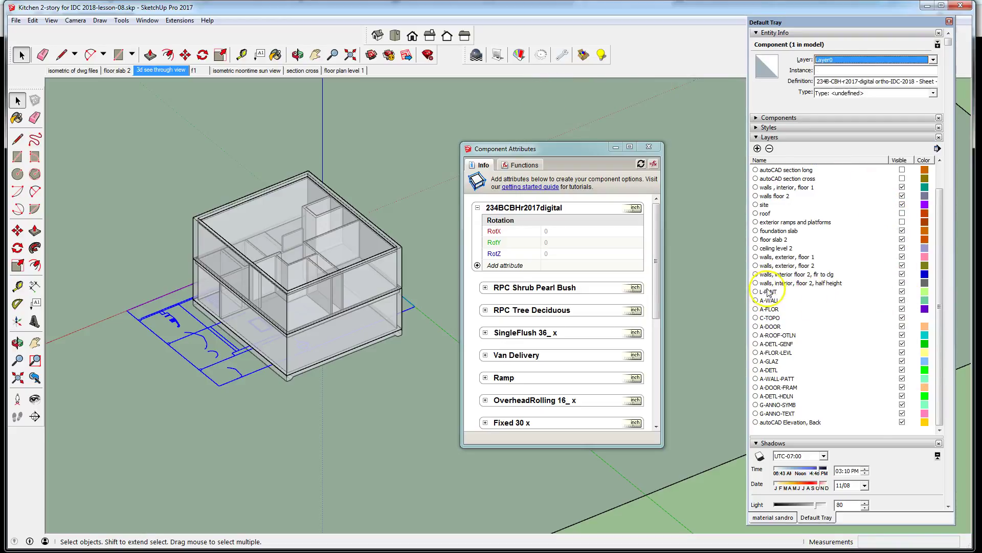
left_click(844, 292)
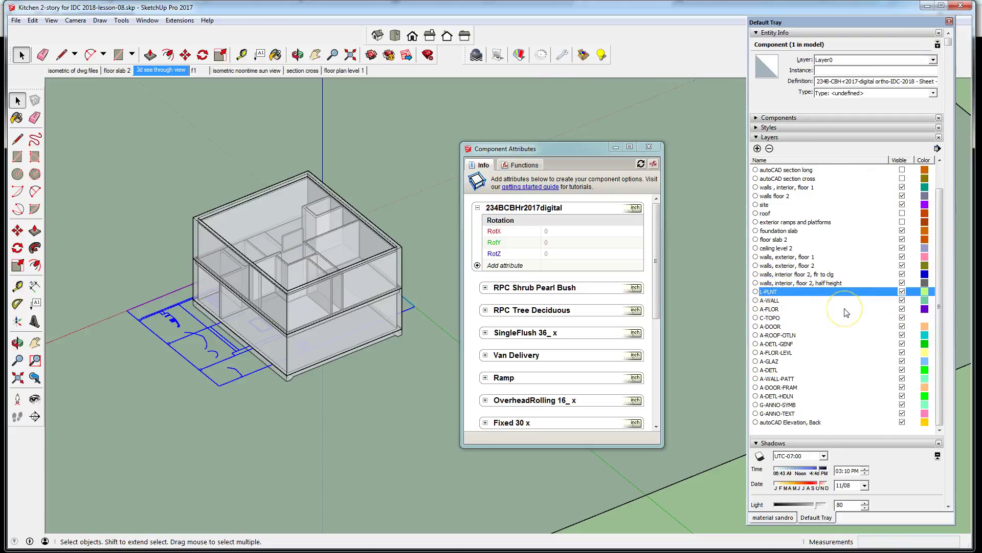
left_click(778, 414, "shift")
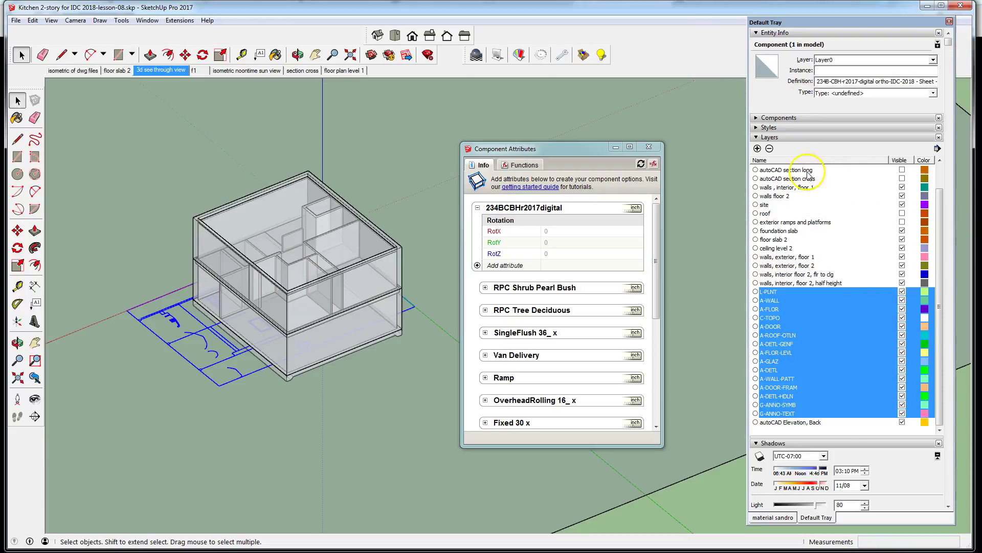
Delete the selected CAD layers, moving their contents to the Default layer
left_click(769, 148)
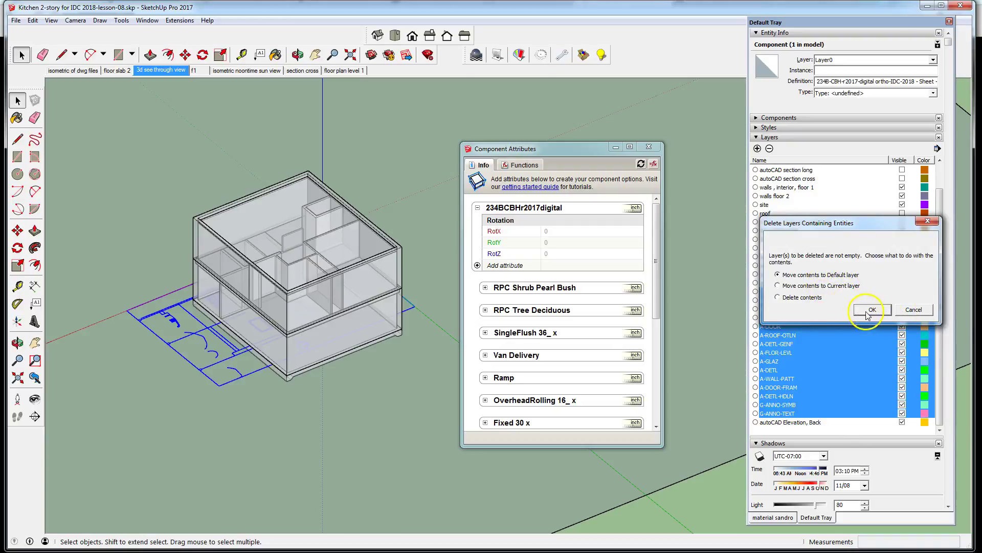
left_click(870, 310)
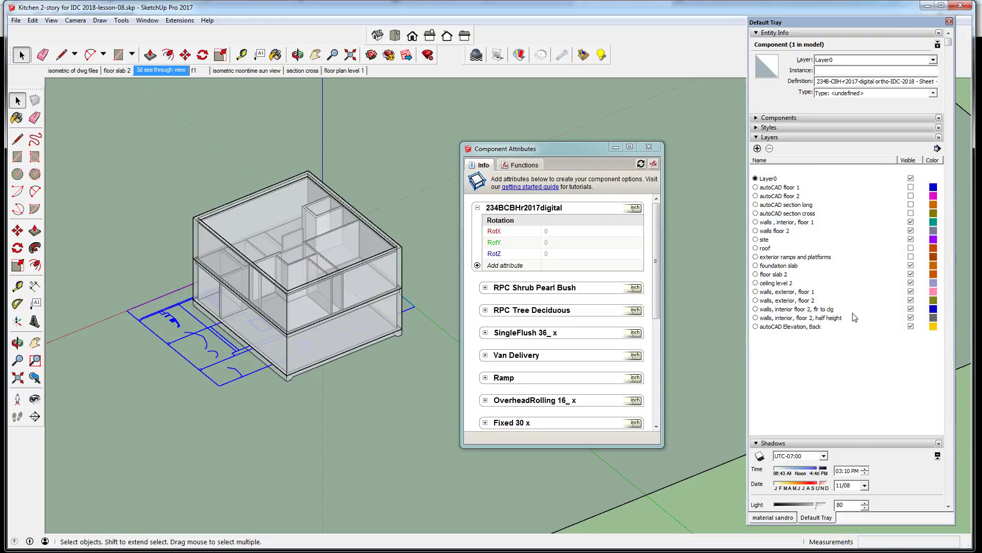
left_click(845, 70)
Assign the imported DWG component to the autoCAD Elevation, Back layer in Entity Info
left_click(932, 60)
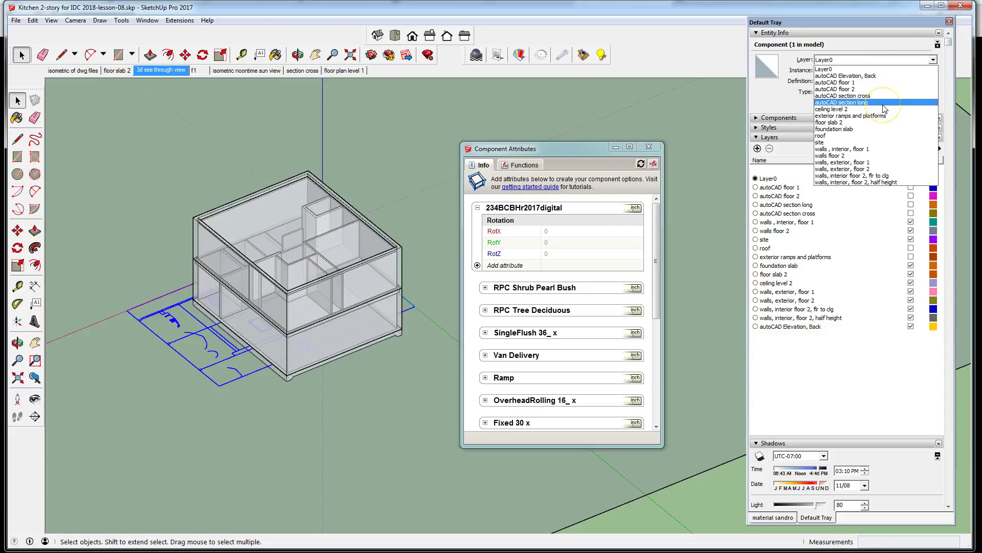
left_click(864, 75)
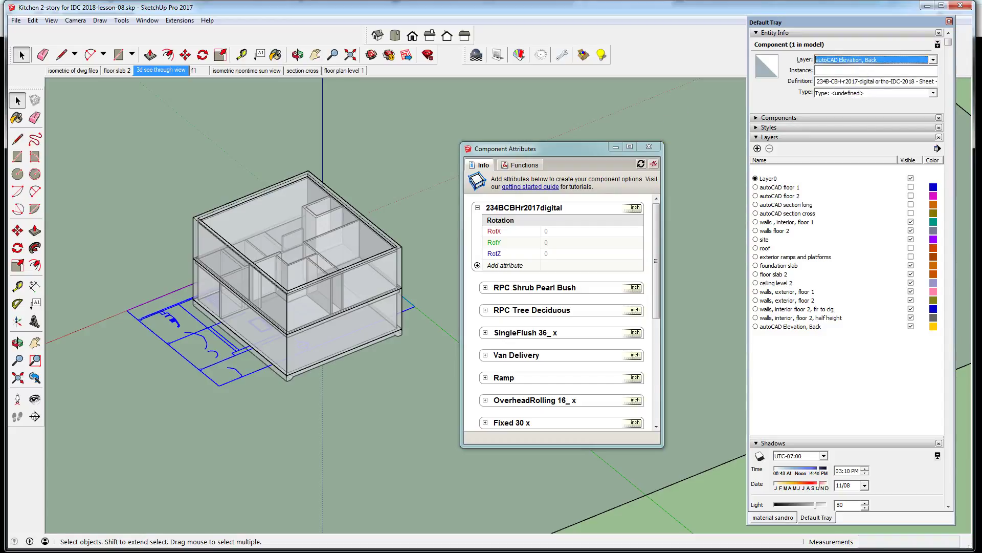
left_click(251, 342)
left_click(290, 412)
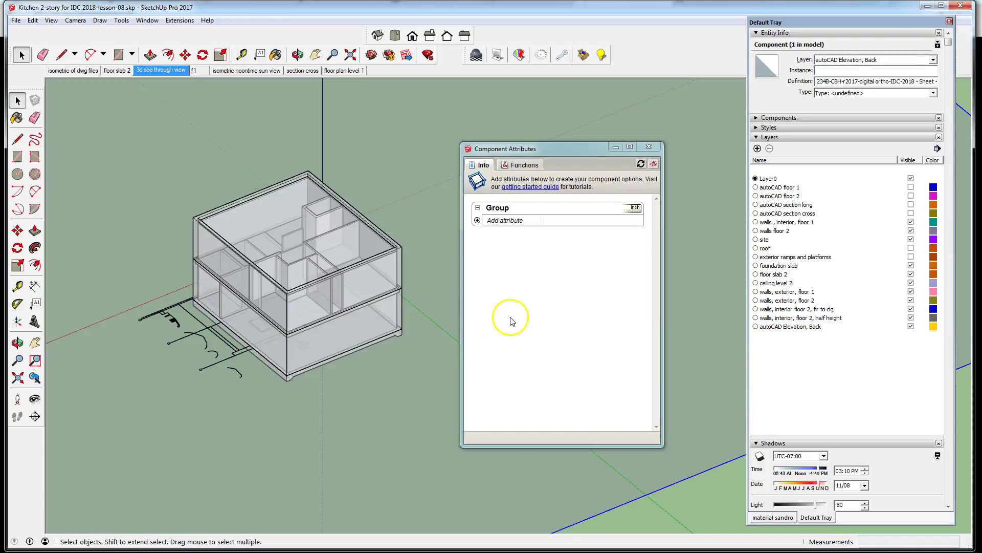
left_click(169, 311)
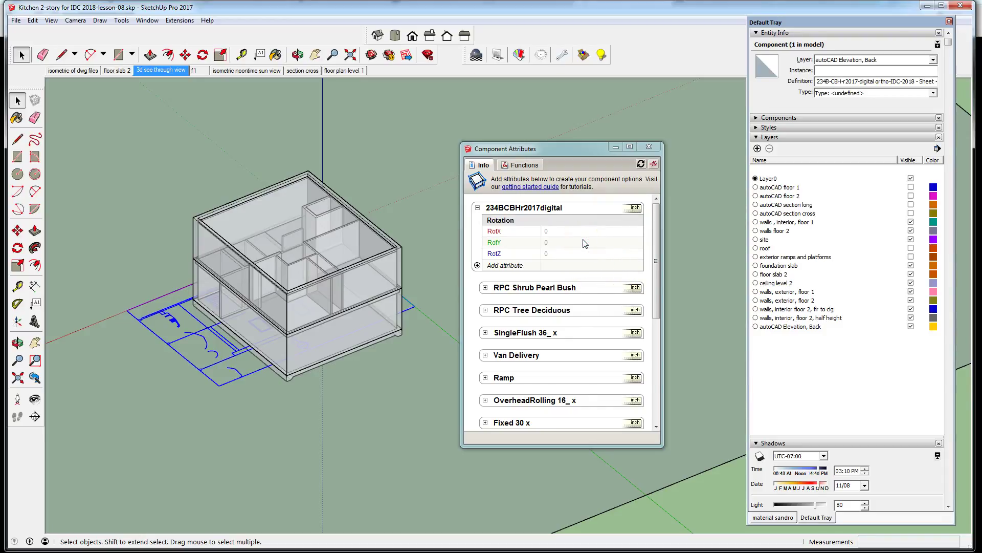
Set the DWG component's RotX to 90 in Component Attributes, close the dialog, and zoom extents
left_click(571, 231)
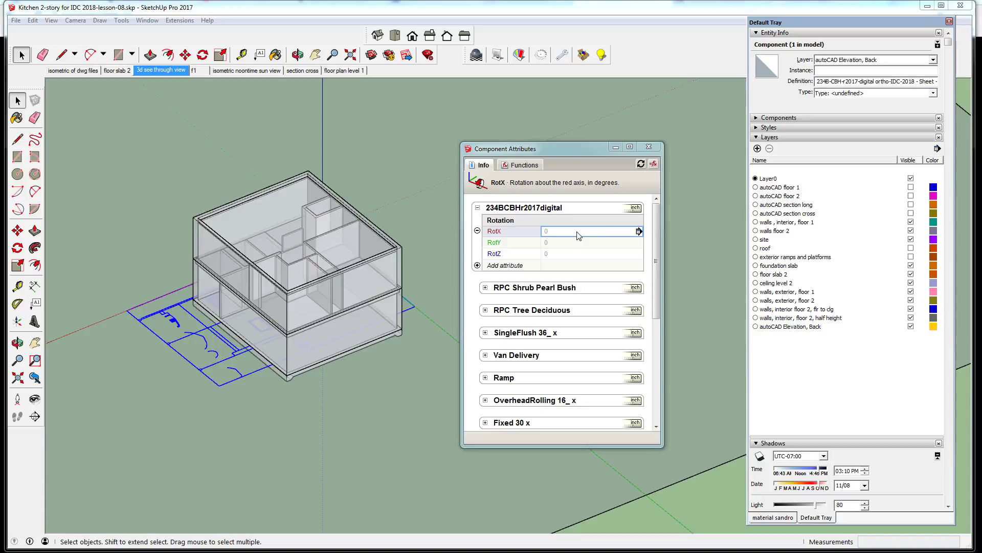
left_click(580, 231)
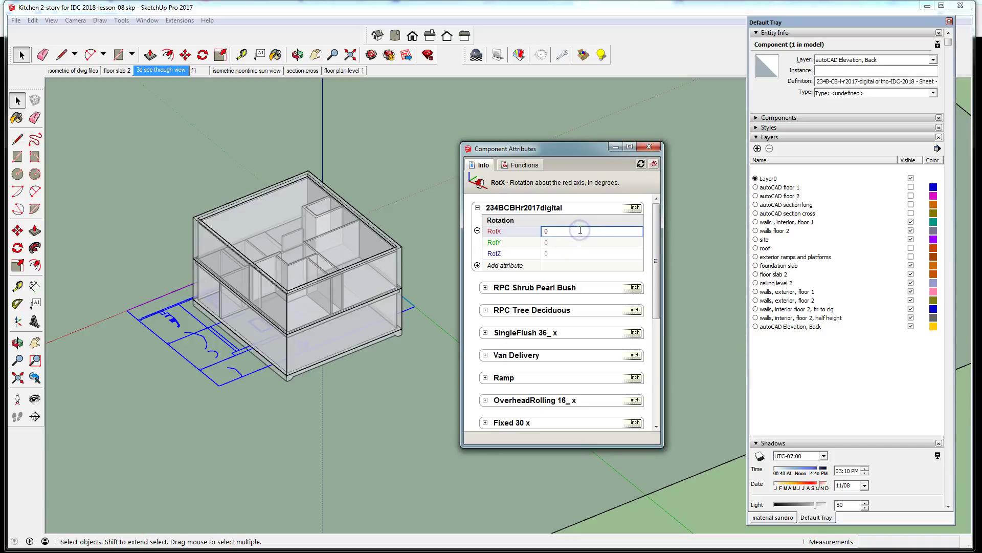
type("90")
key("Return")
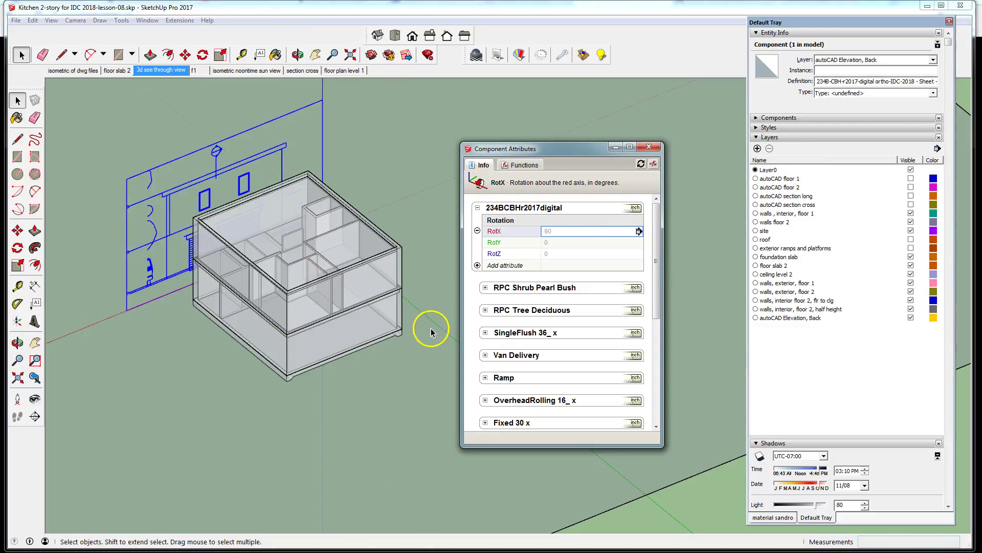
left_click(649, 147)
key("shift+z")
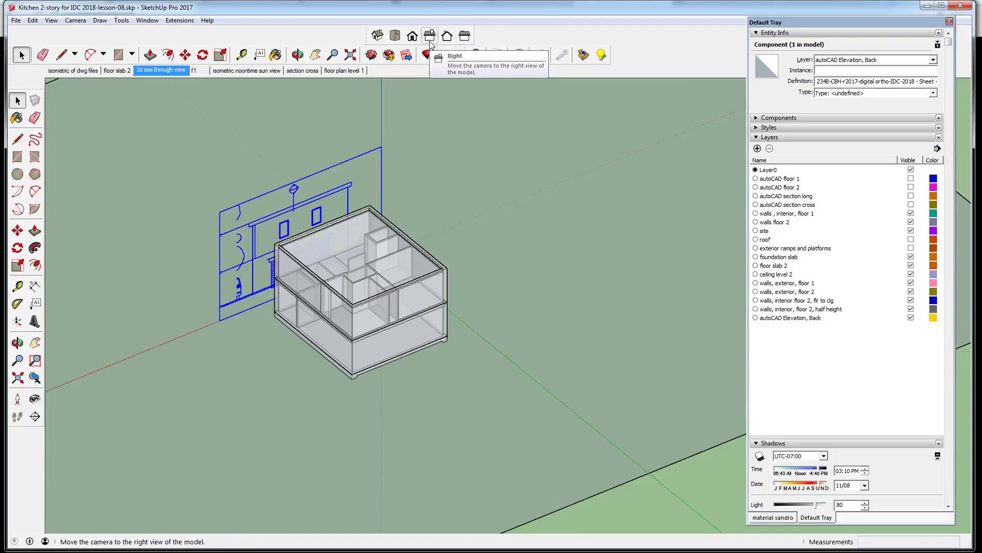
In Iso view, move the elevation from its bottom corner to the house's back corner (47' 4 9/16")
left_click(377, 35)
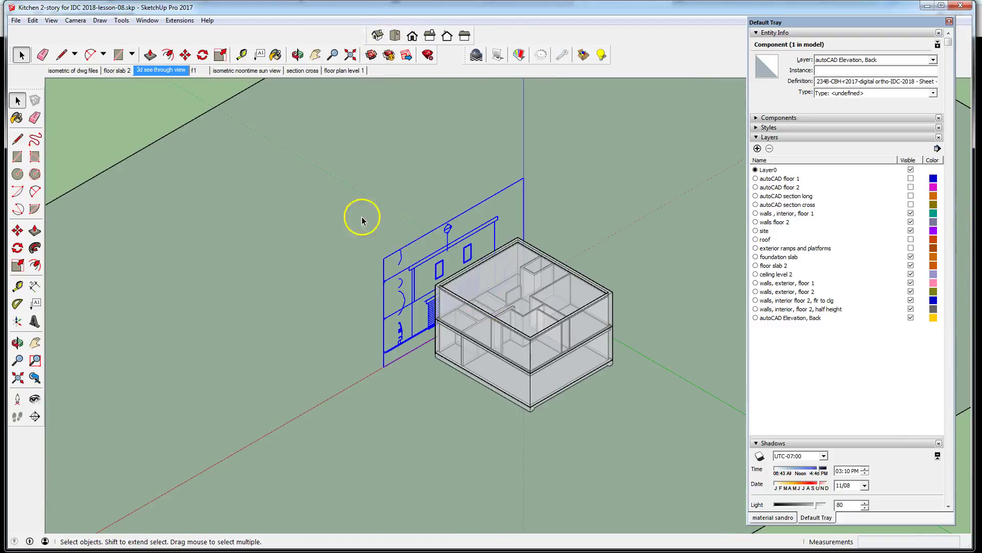
scroll(378, 256, "down", 1)
scroll(450, 307, "up", 2)
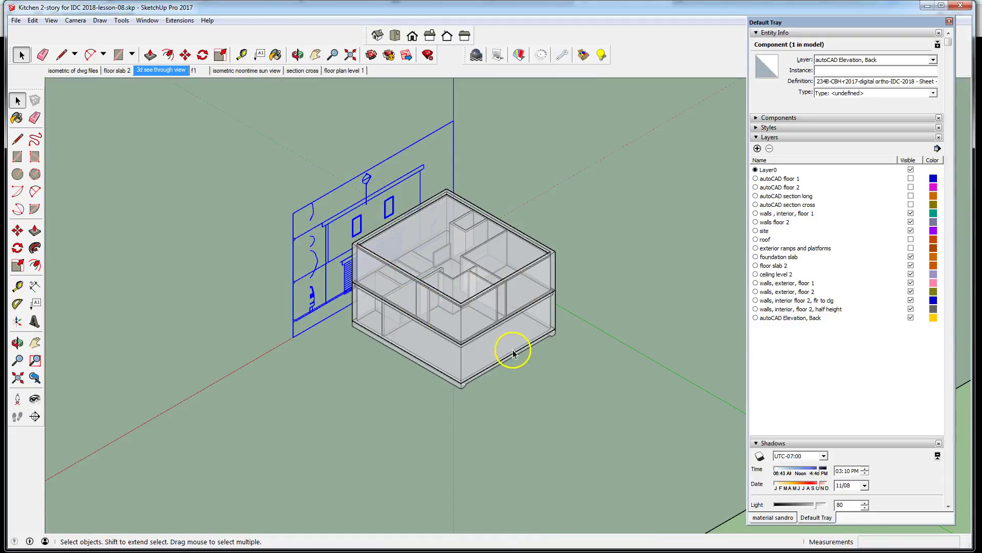
left_click(187, 55)
scroll(351, 329, "up", 4)
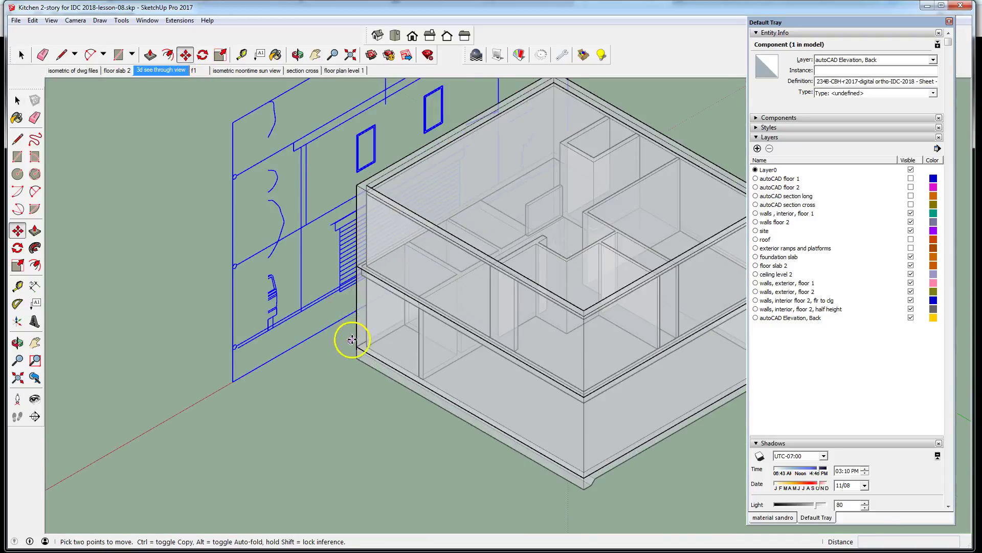
scroll(312, 276, "down", 3)
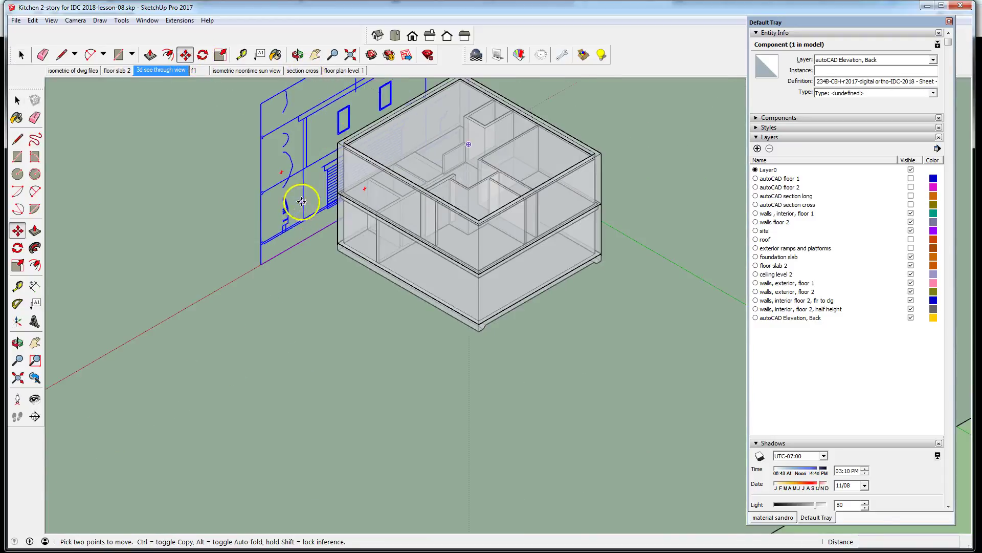
left_click(260, 264)
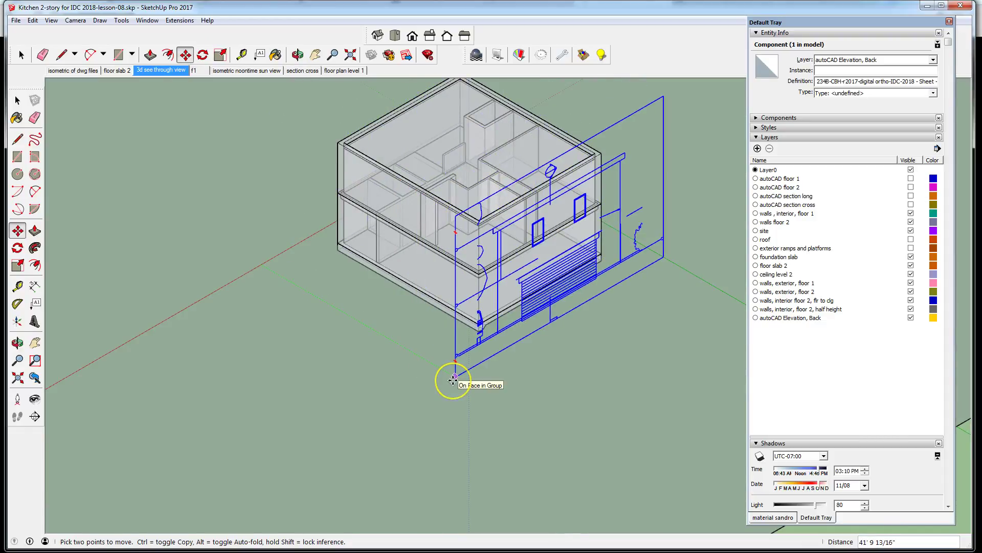
mouse_move(453, 380)
left_mouse_down()
mouse_move(469, 399)
mouse_move(480, 393)
left_mouse_up()
left_click(480, 393)
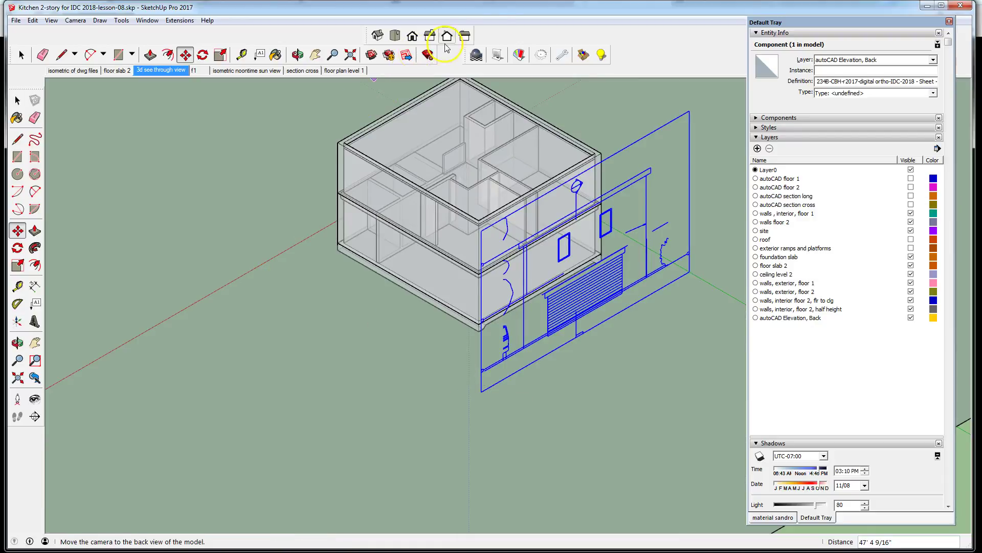
left_click(430, 37)
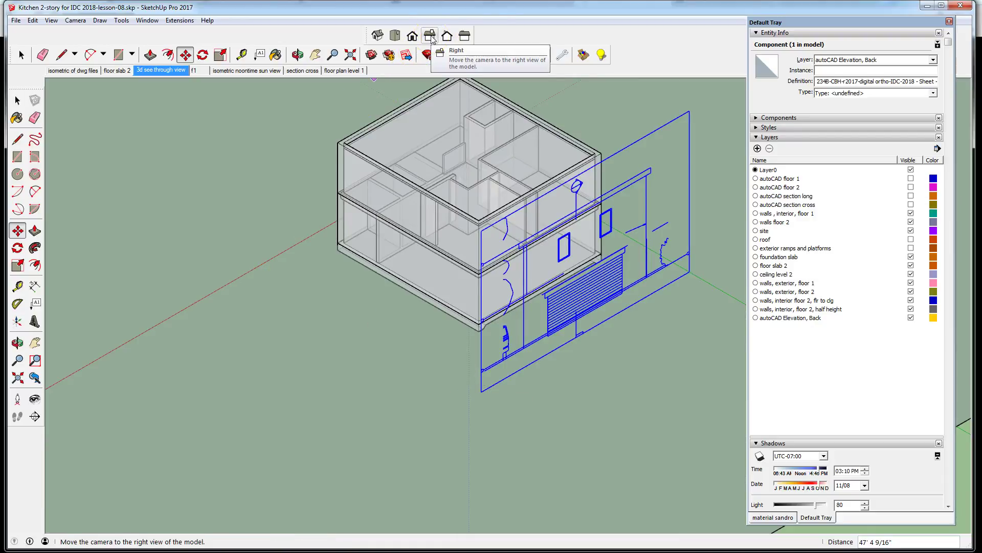
left_click(451, 39)
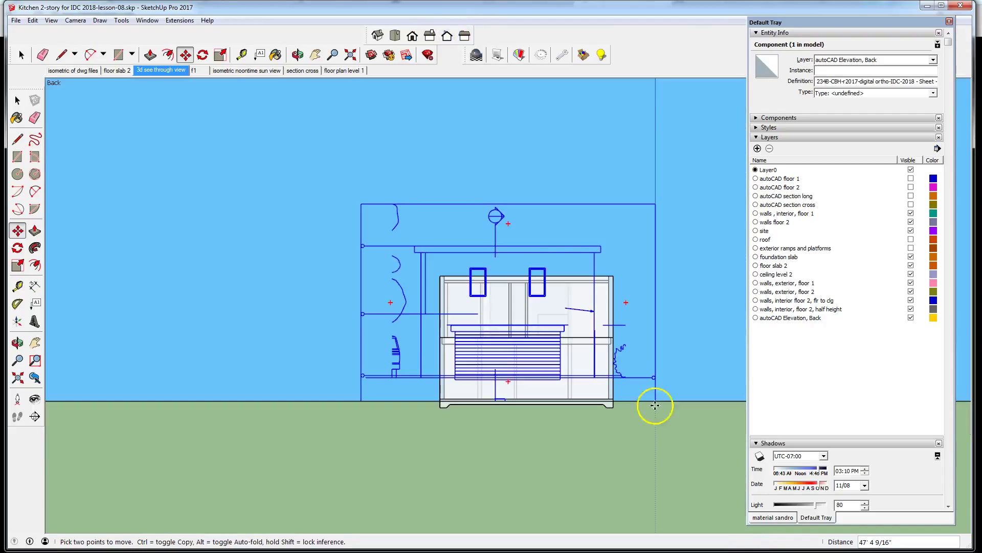
scroll(717, 477, "up", 3)
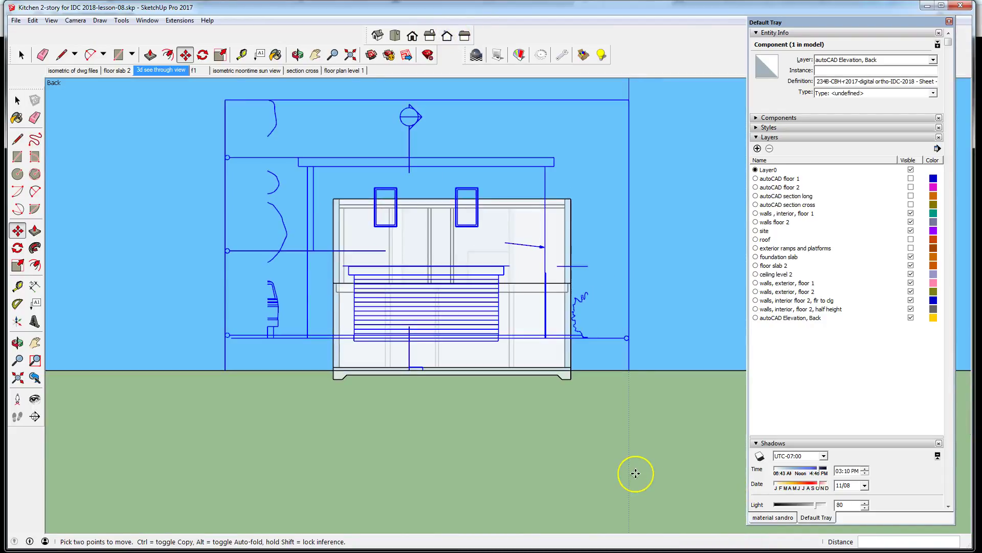
scroll(533, 450, "up", 2)
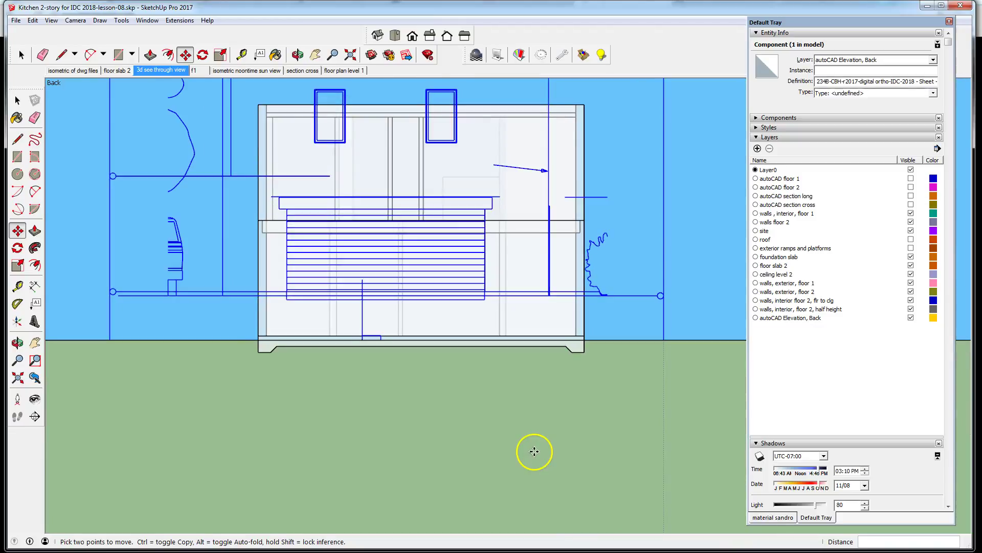
scroll(542, 450, "up", 2)
scroll(527, 479, "down", 1)
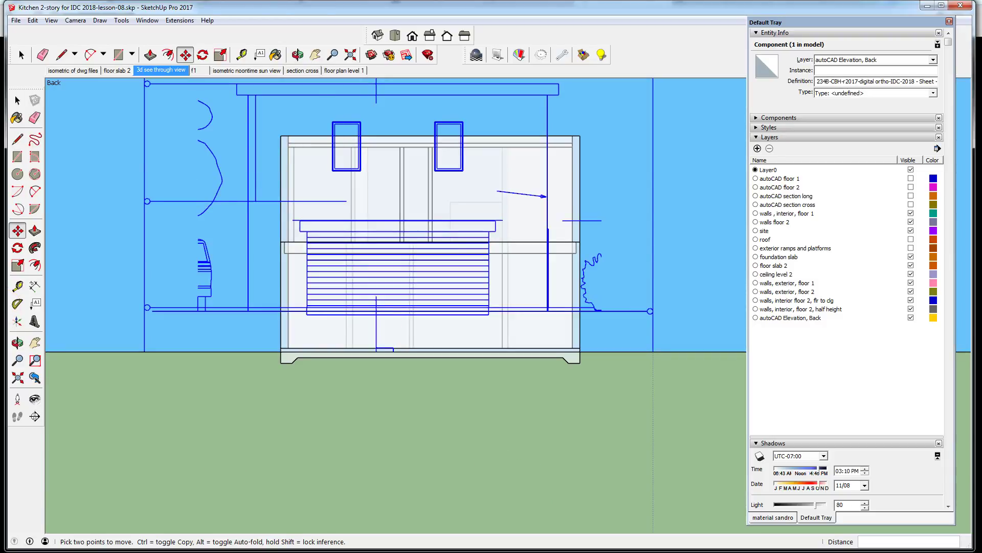
left_click(28, 54)
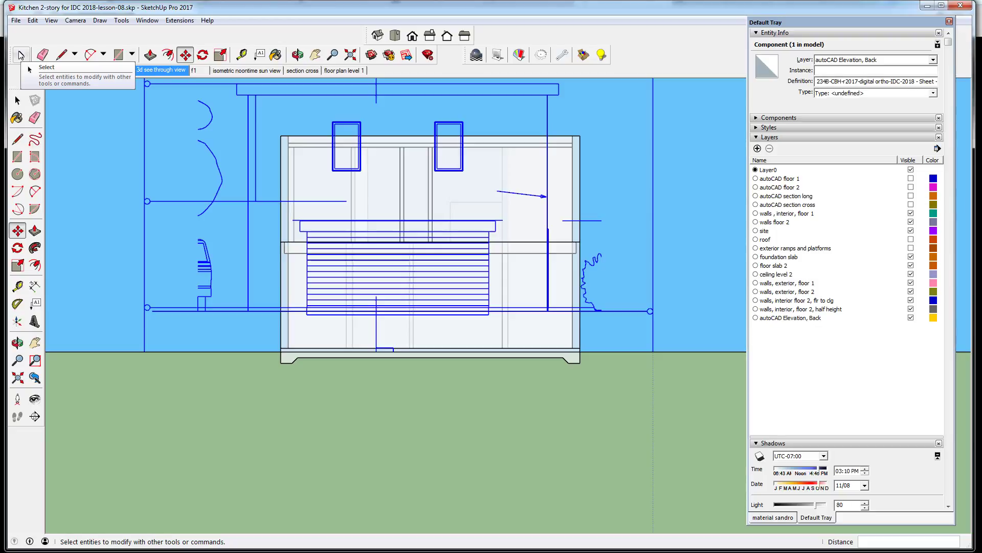
left_click(25, 58)
left_click(229, 314)
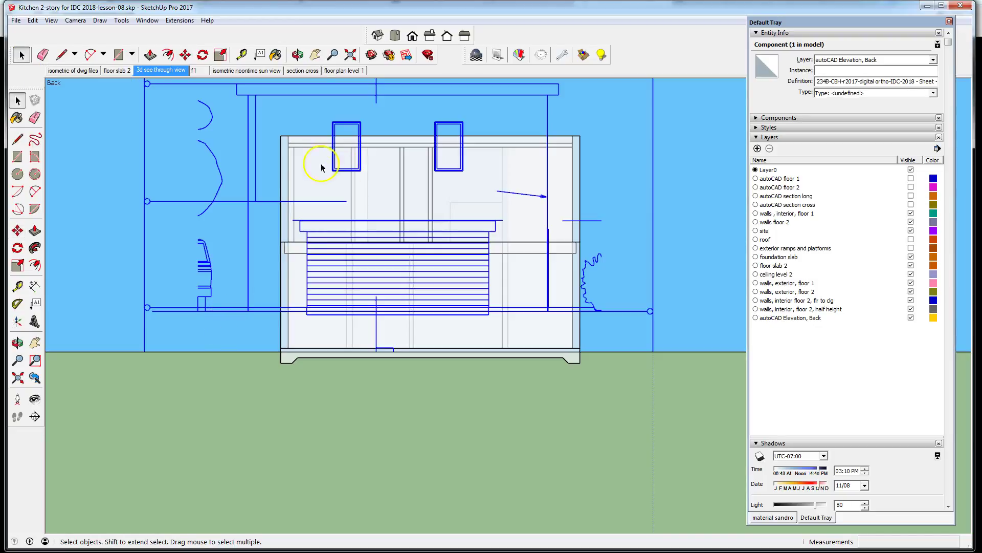
Move the elevation drawing roughly downward toward the house's base line
left_click(186, 54)
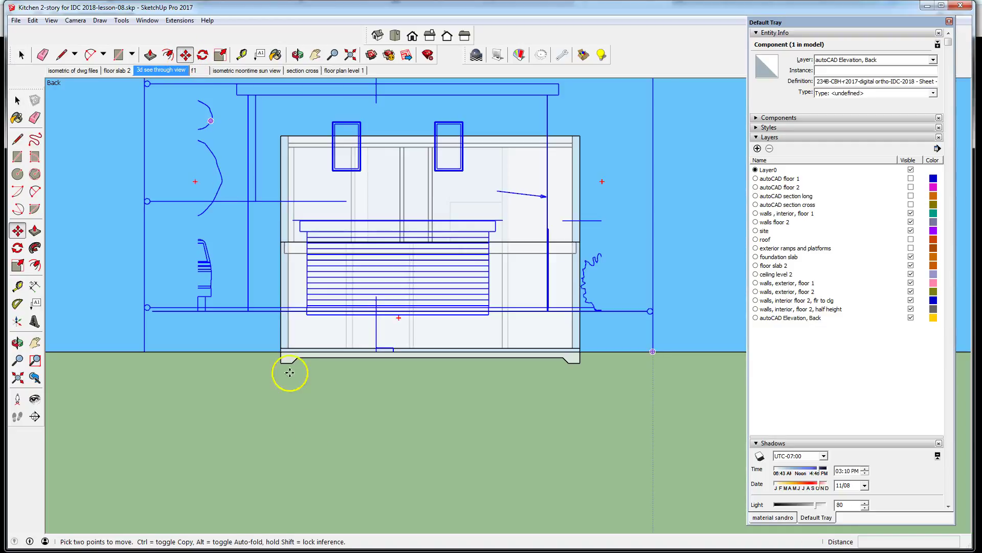
scroll(261, 355, "up", 2)
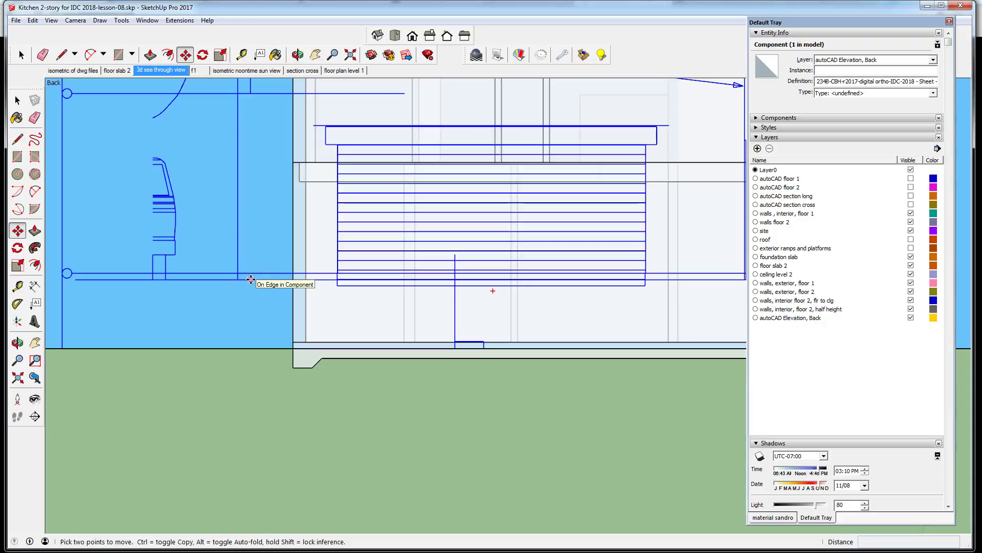
left_click_drag(251, 280, 263, 258)
scroll(293, 350, "up", 4)
scroll(399, 248, "down", 3)
scroll(502, 274, "down", 3)
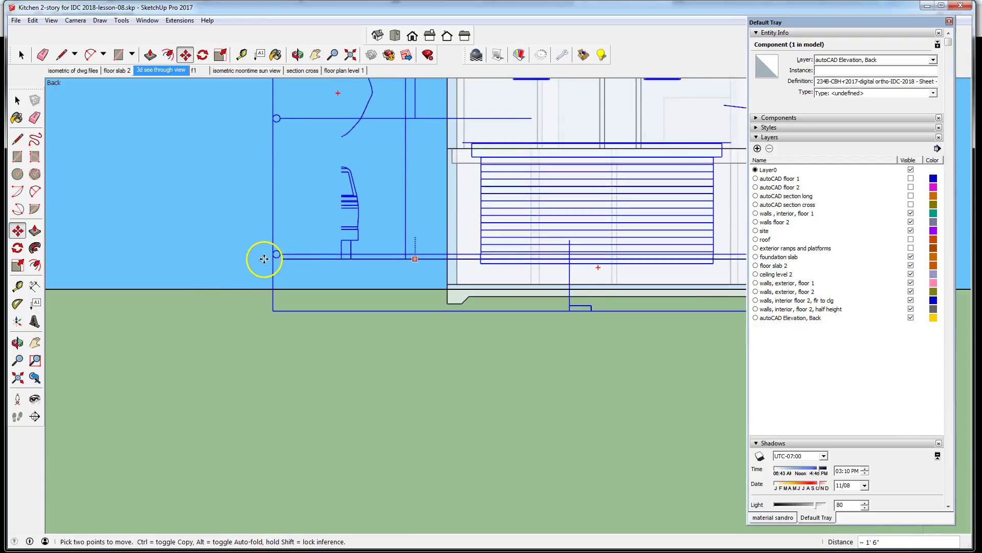
middle_click_drag(322, 266, 326, 291)
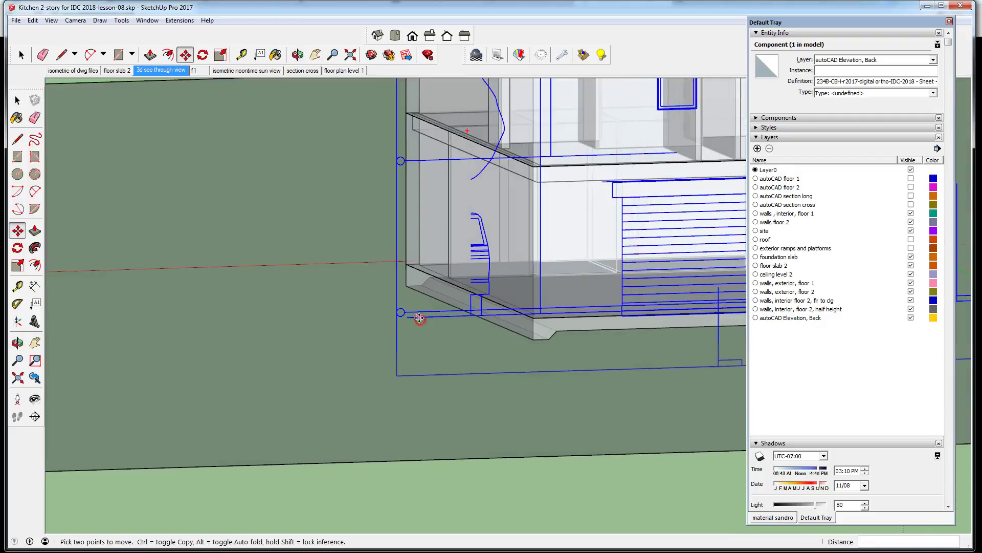
scroll(480, 385, "up", 4)
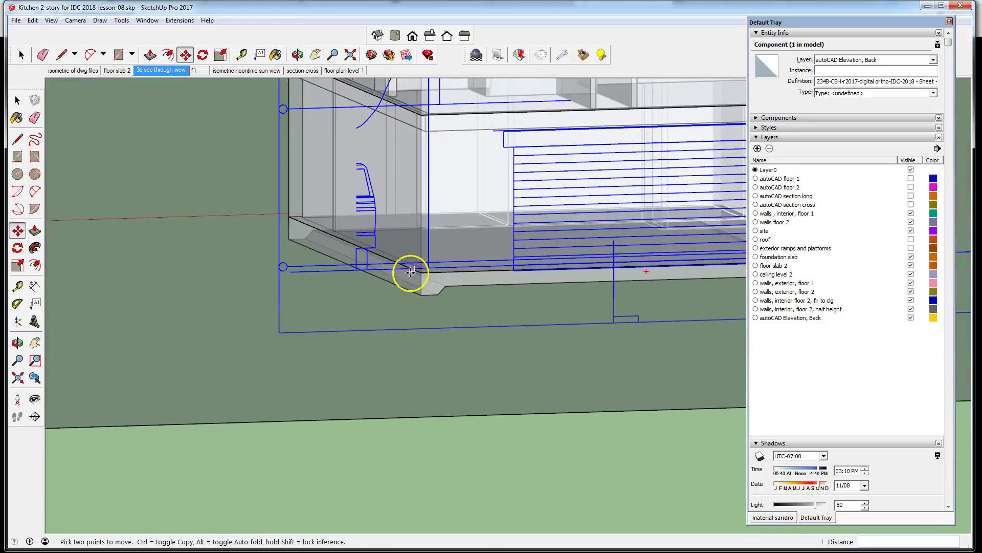
scroll(407, 279, "up", 2)
scroll(230, 296, "down", 2)
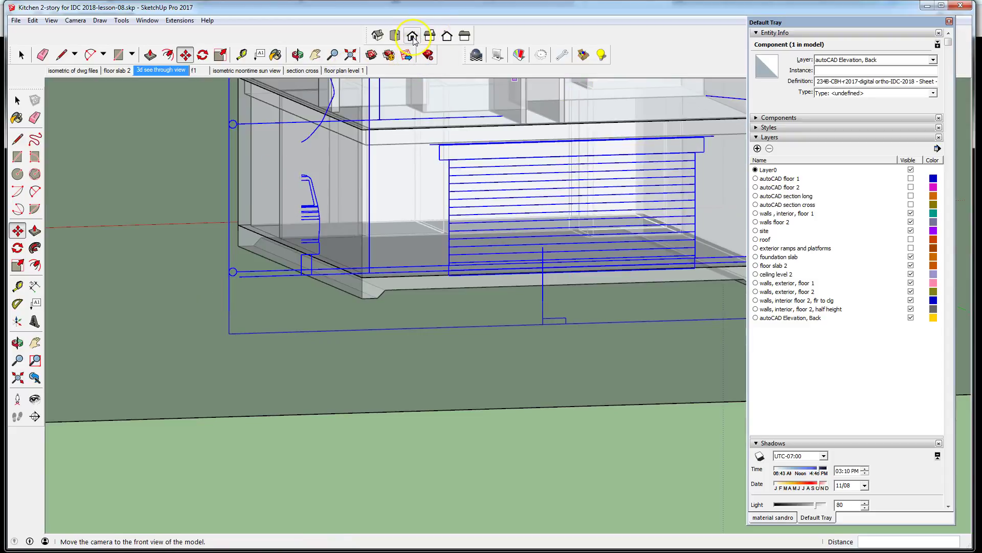
In Back view, snap the elevation's corner onto the ground line and fine-tune its placement
left_click(446, 36)
scroll(108, 444, "down", 4)
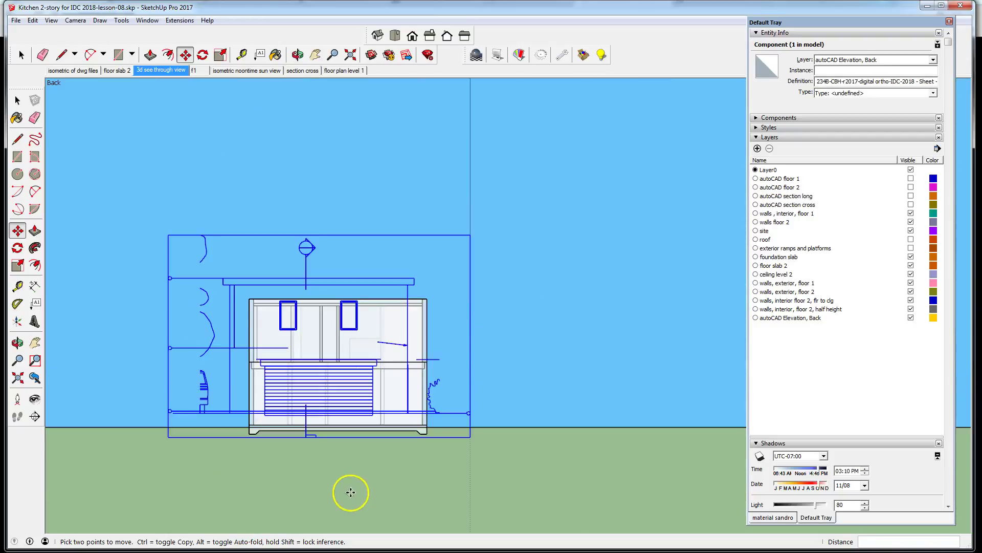
scroll(361, 490, "up", 3)
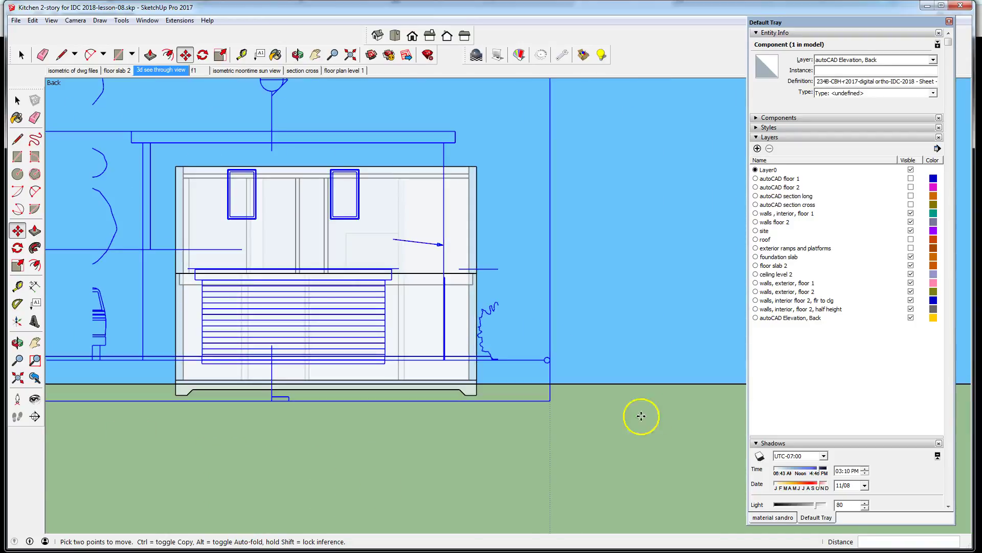
left_click(547, 360)
left_click(536, 383)
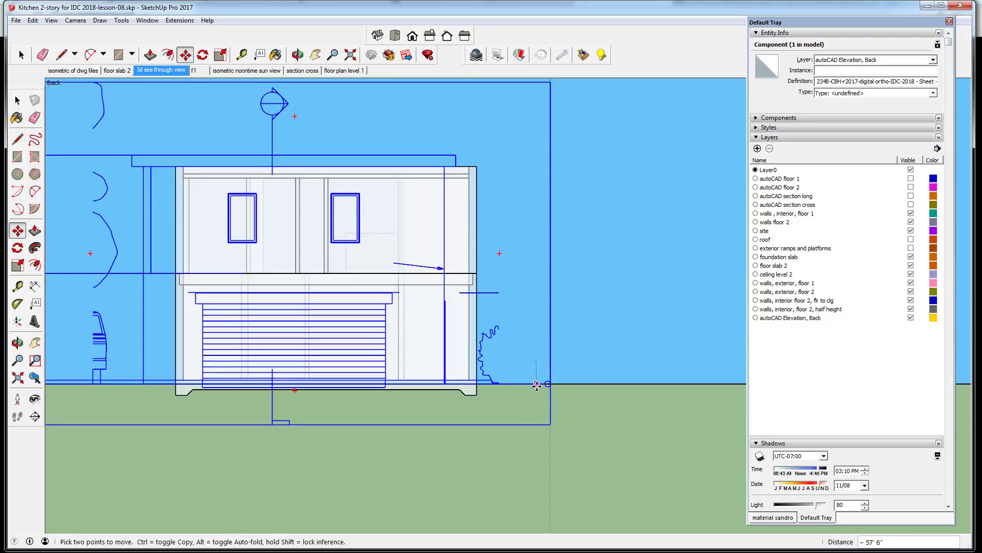
left_click(537, 384)
left_click(537, 382)
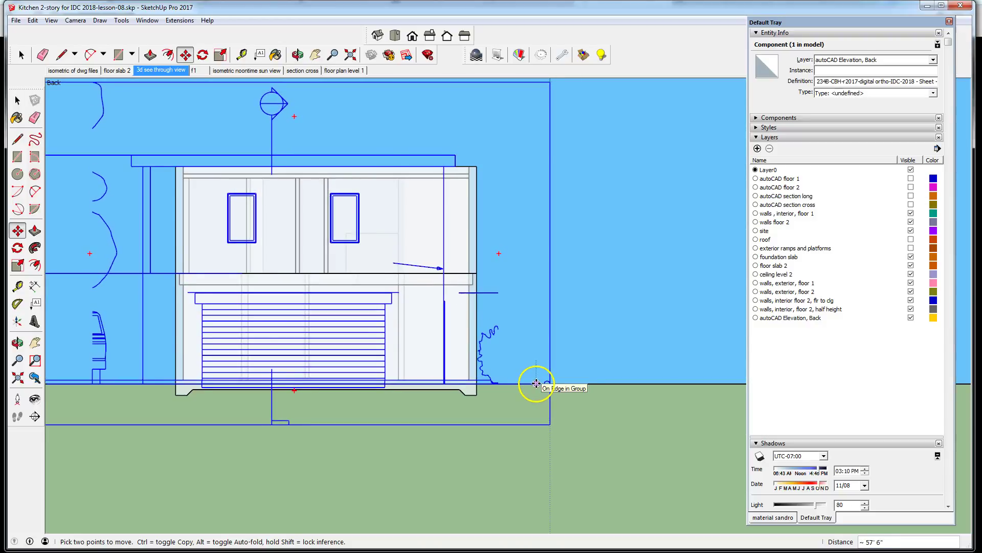
left_click(536, 383)
left_click(538, 376)
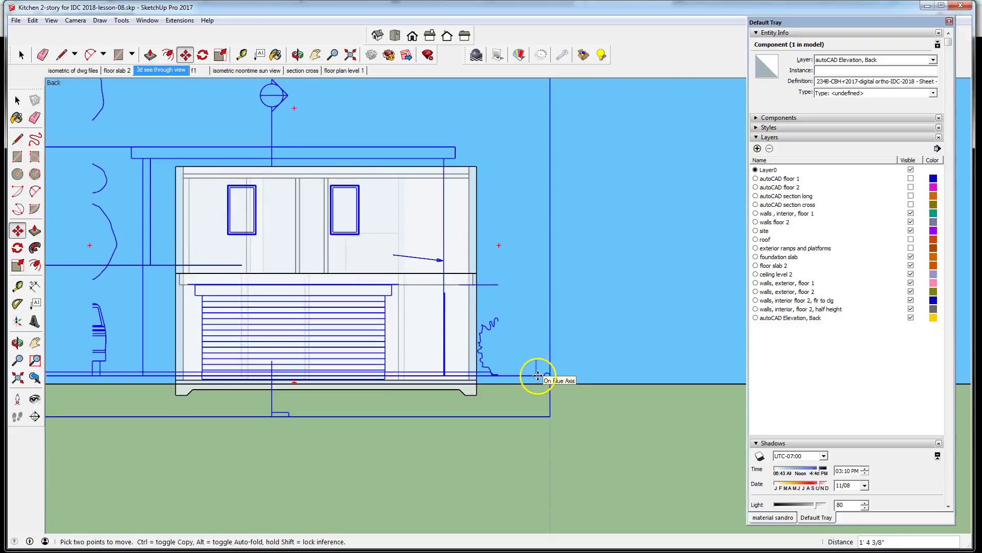
left_click(538, 376)
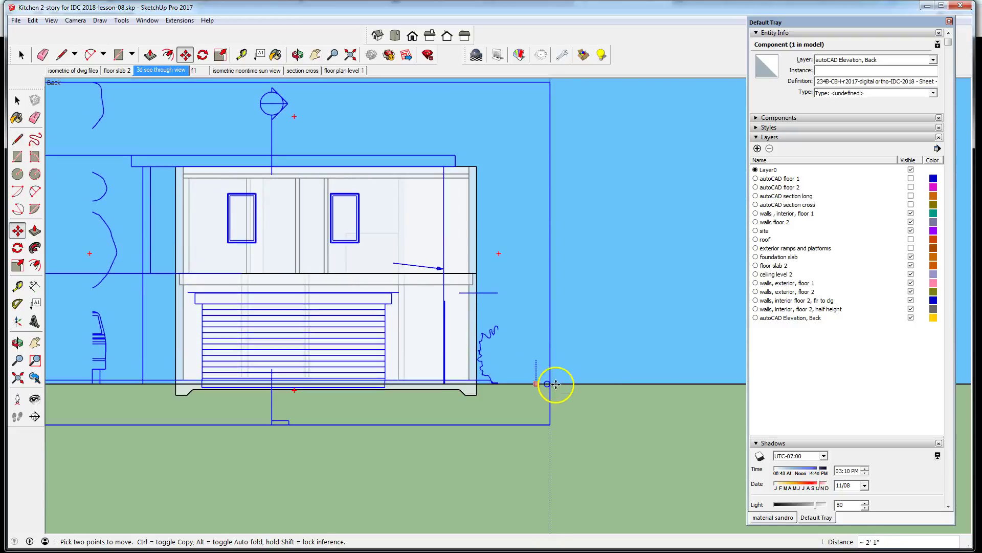
left_click(550, 384)
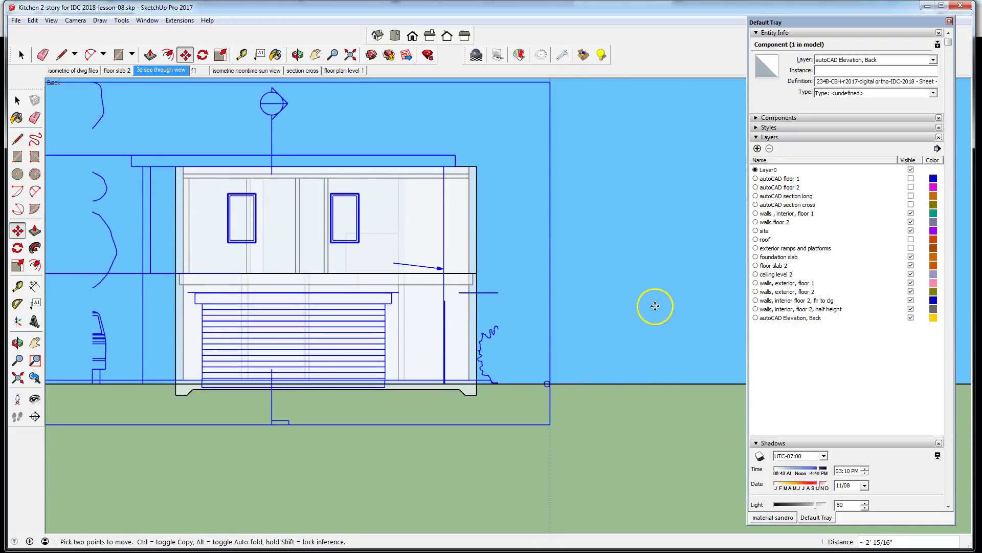
middle_click_drag(654, 302, 587, 351)
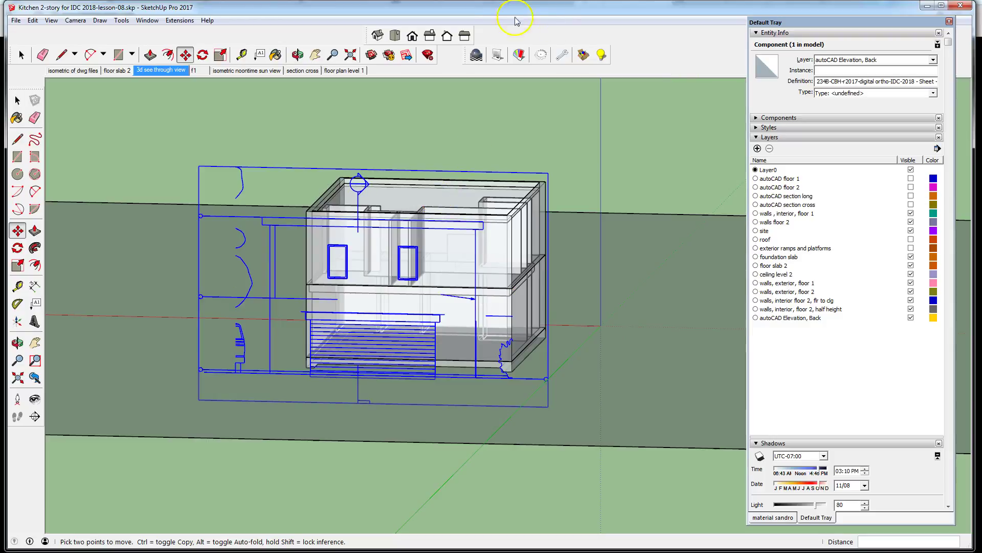
In Back view, delete the copy of the elevation made by mistake during a Ctrl-move
left_click(447, 36)
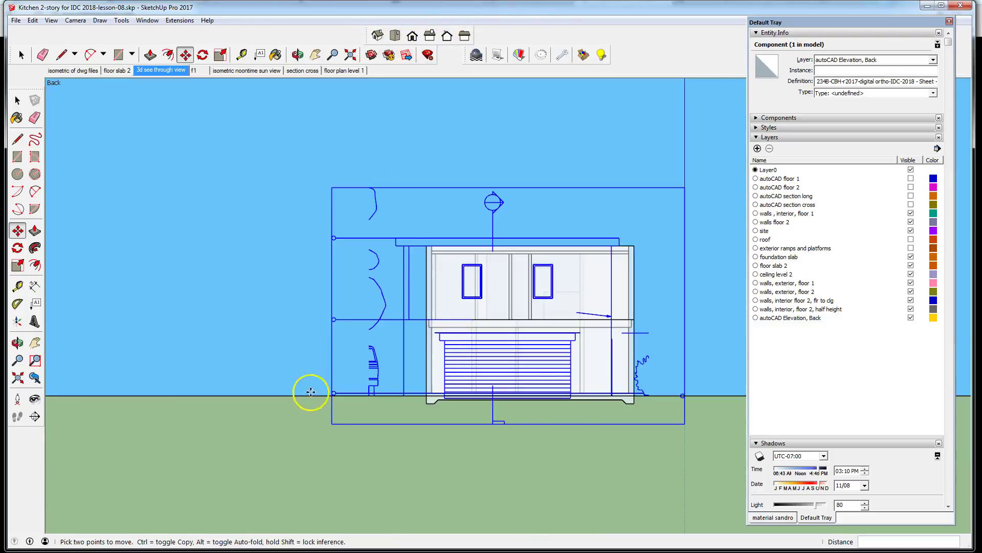
scroll(583, 406, "down", 2)
scroll(546, 333, "up", 5)
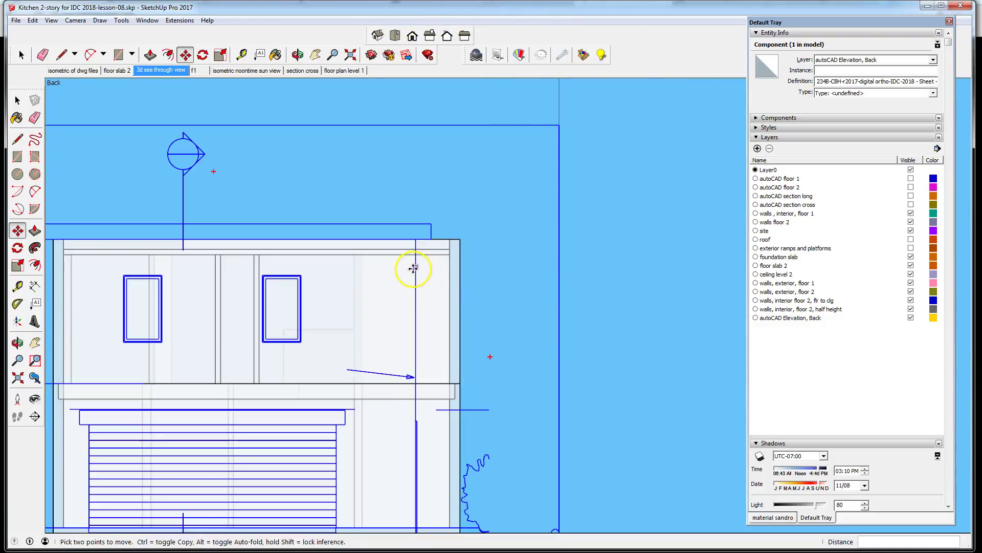
left_click(413, 269)
key("ctrl")
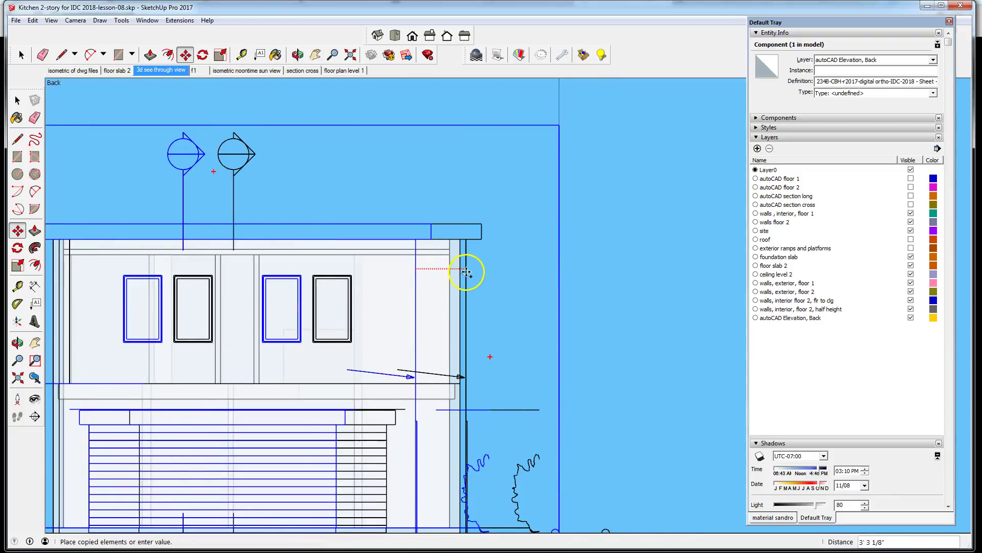
left_click(460, 239)
scroll(460, 238, "down", 3)
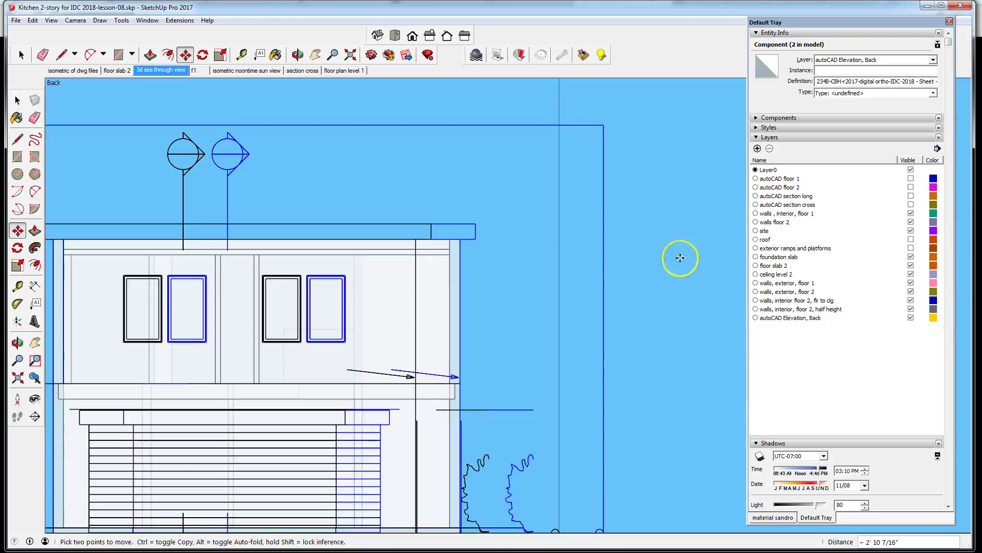
scroll(608, 250, "down", 2)
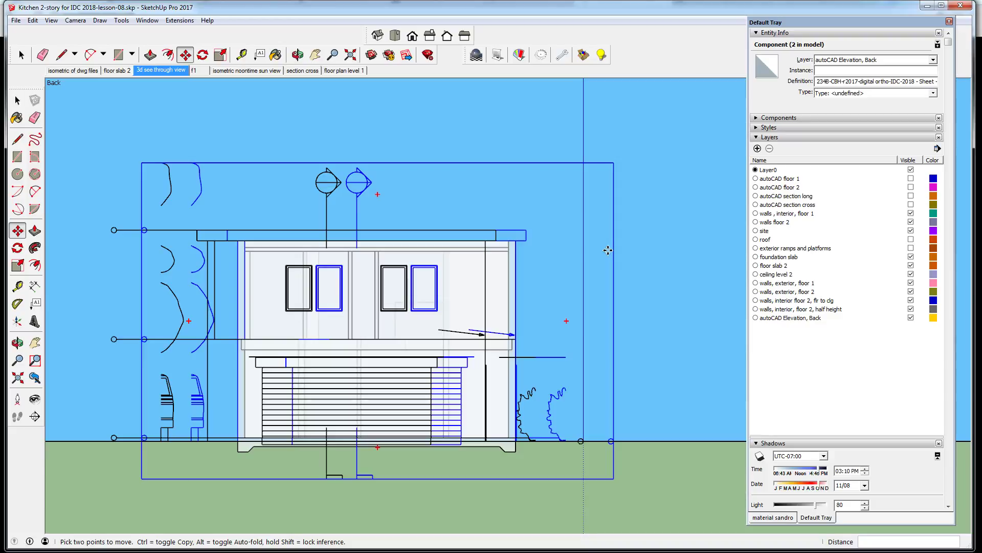
key("Delete")
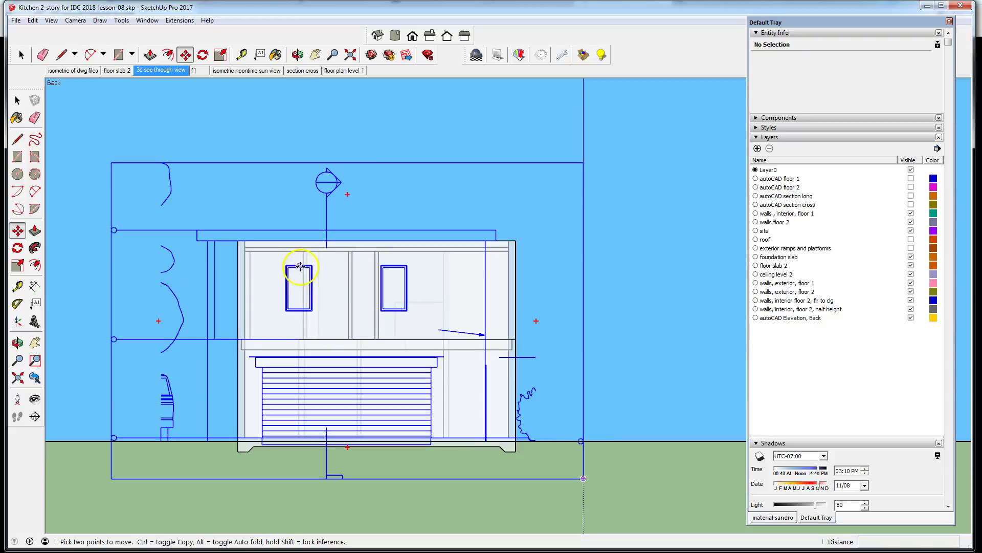
Move the elevation by its roof corner onto the house's roof corner, about 2' 10 7/16"
left_click(221, 251)
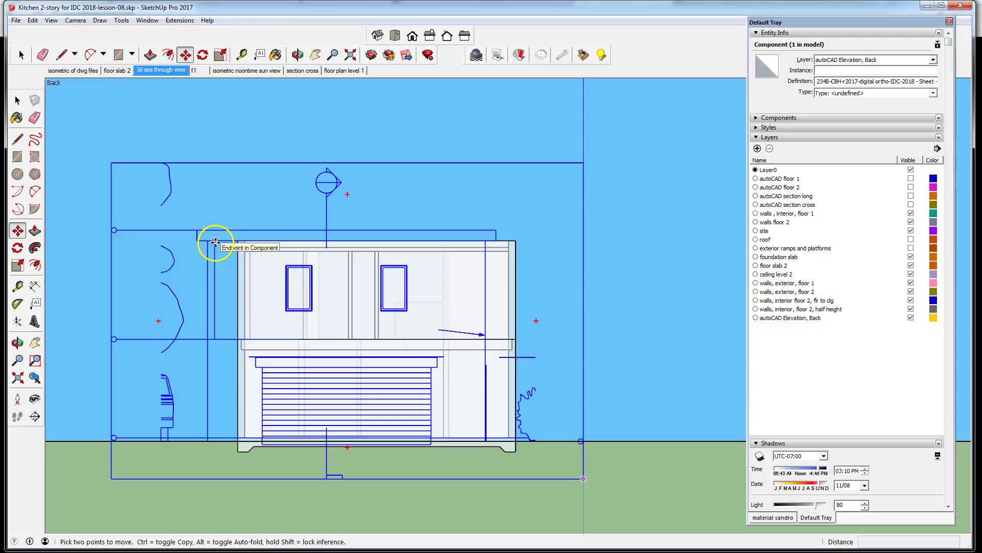
scroll(521, 241, "up", 3)
scroll(521, 241, "down", 3)
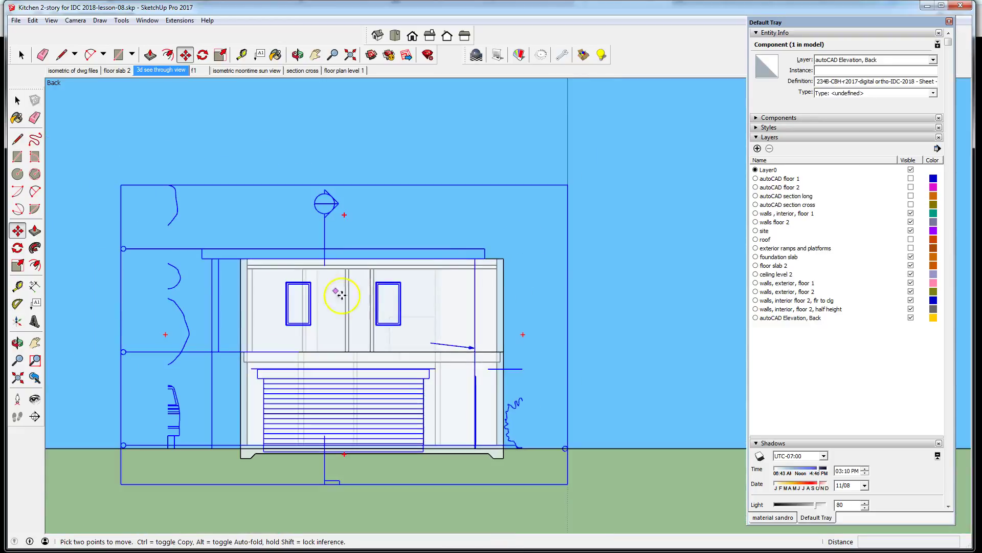
left_click(474, 259)
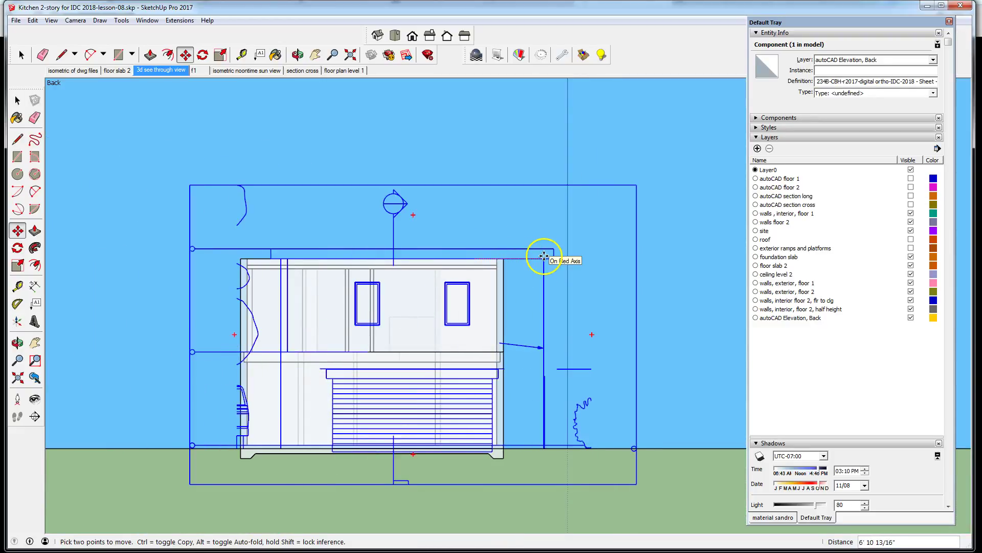
left_click(505, 262)
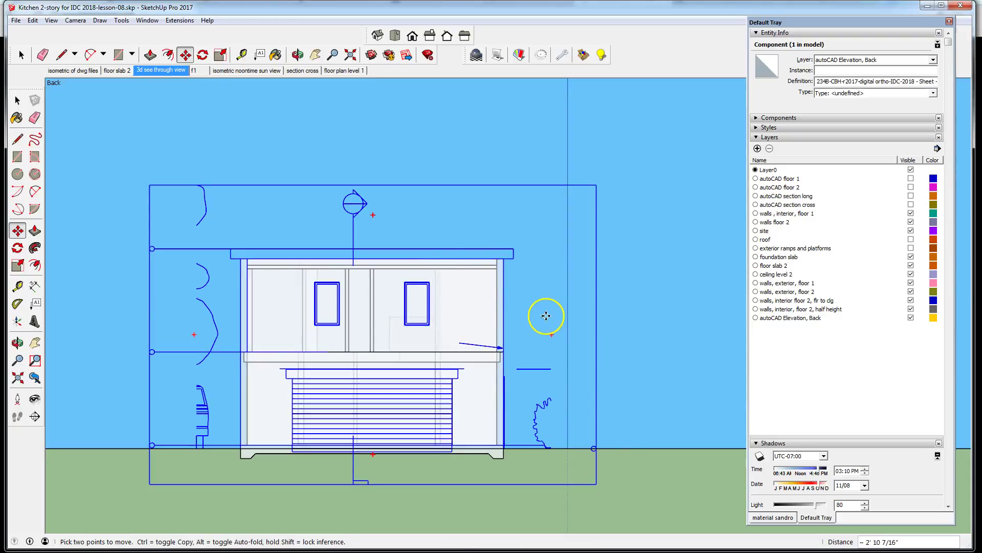
middle_click_drag(357, 208, 531, 213)
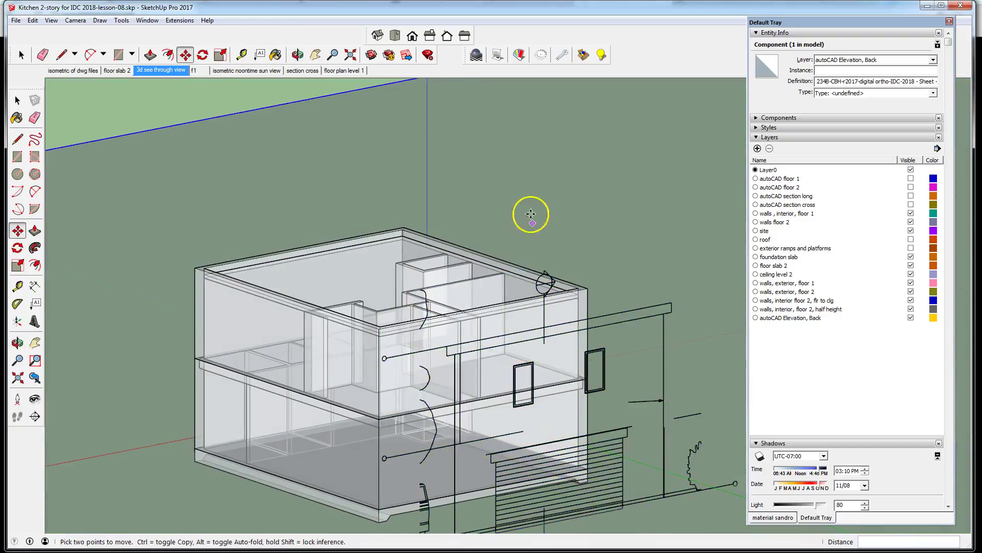
Orbit around the house to inspect the elevation's offset from the back wall
scroll(440, 323, "up", 5)
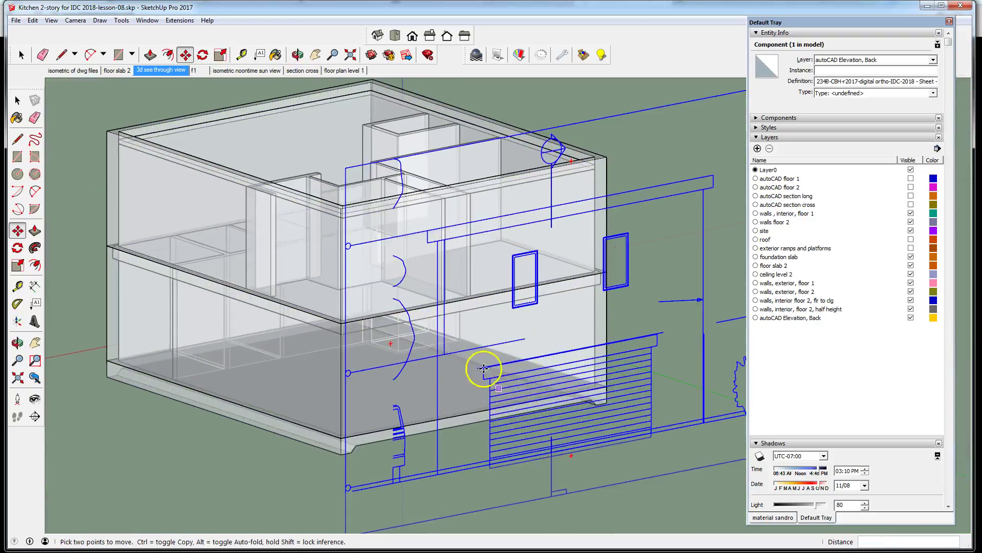
scroll(482, 432, "down", 3)
scroll(351, 346, "up", 1)
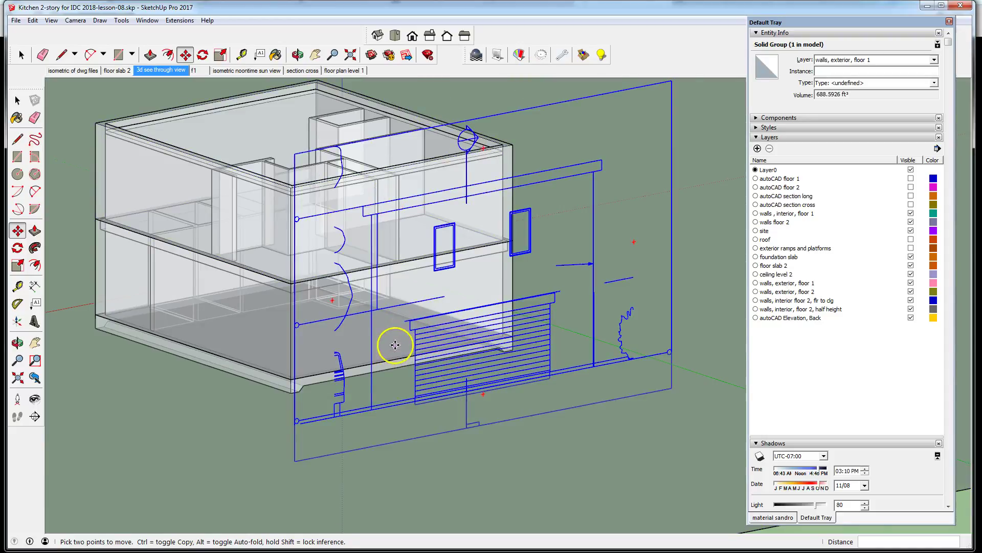
middle_click_drag(395, 344, 571, 350)
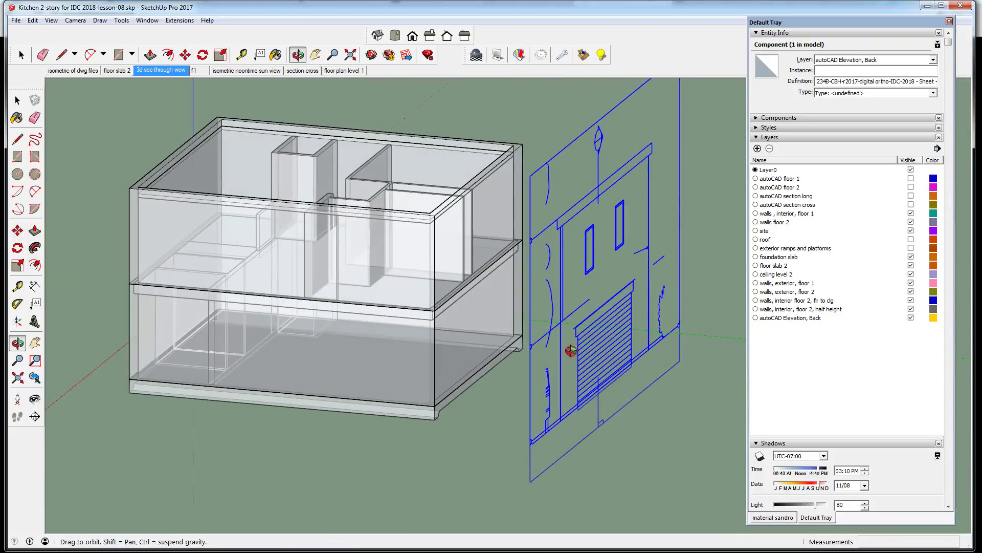
scroll(566, 438, "up", 5)
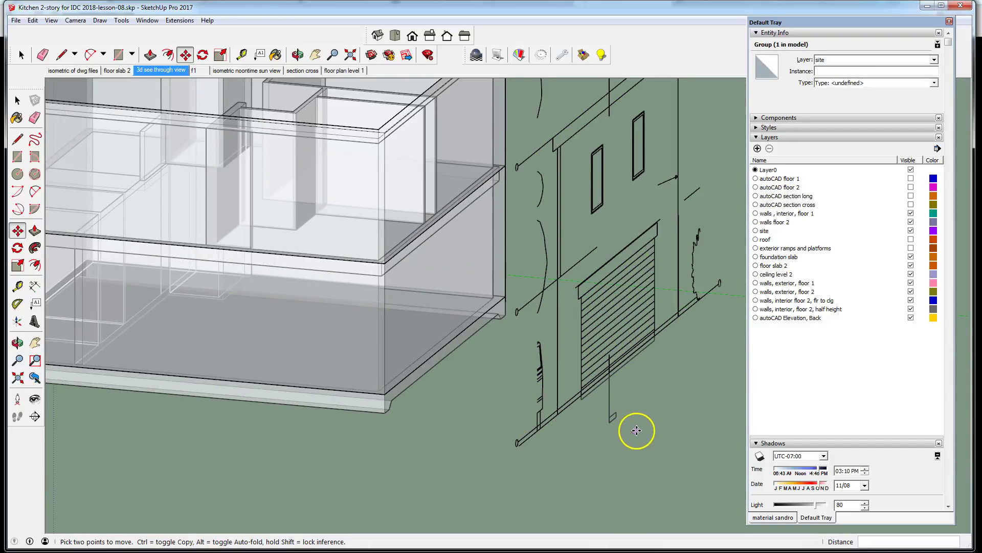
Move the elevation about 12' 6 1/4" along the green axis onto the back wall
left_click(578, 392)
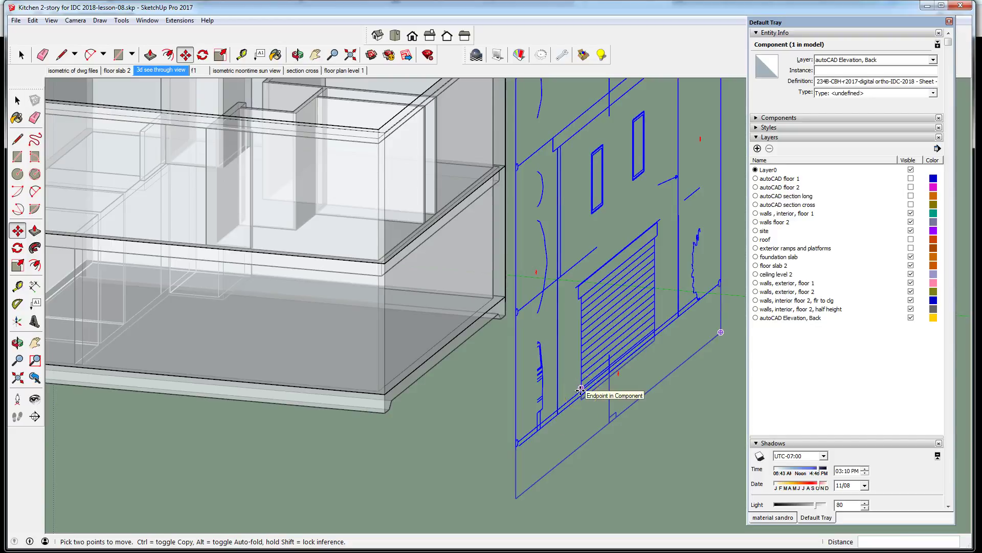
left_click(581, 390)
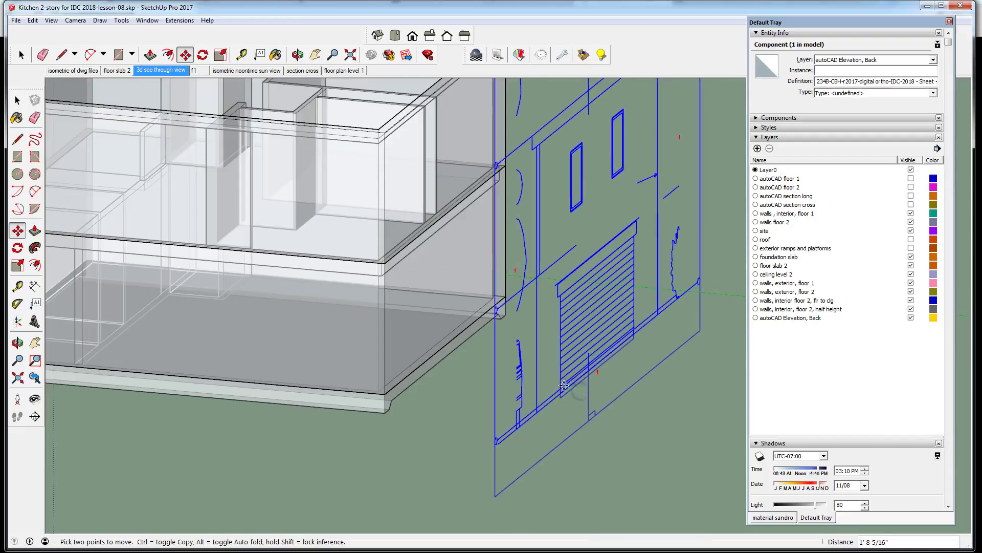
left_click(554, 383)
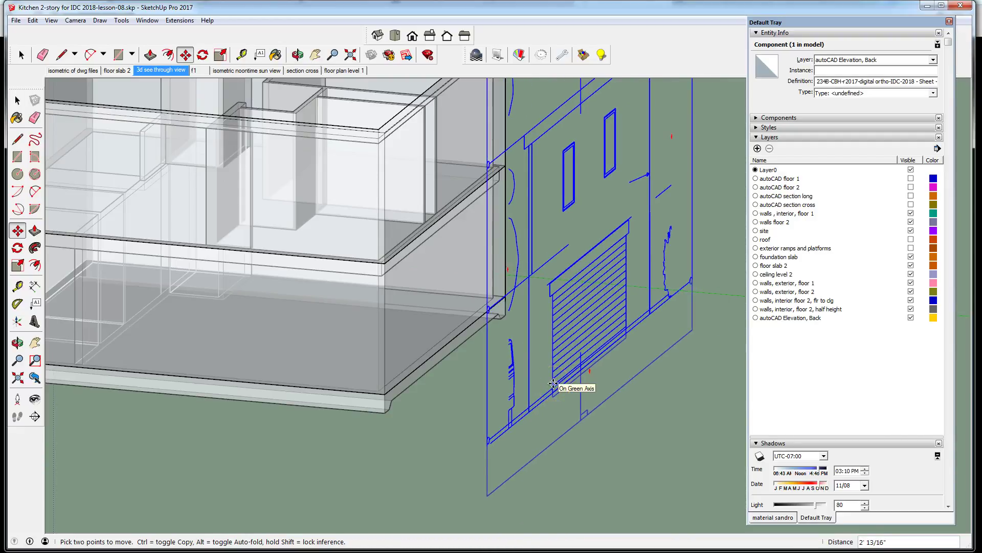
left_click(503, 379)
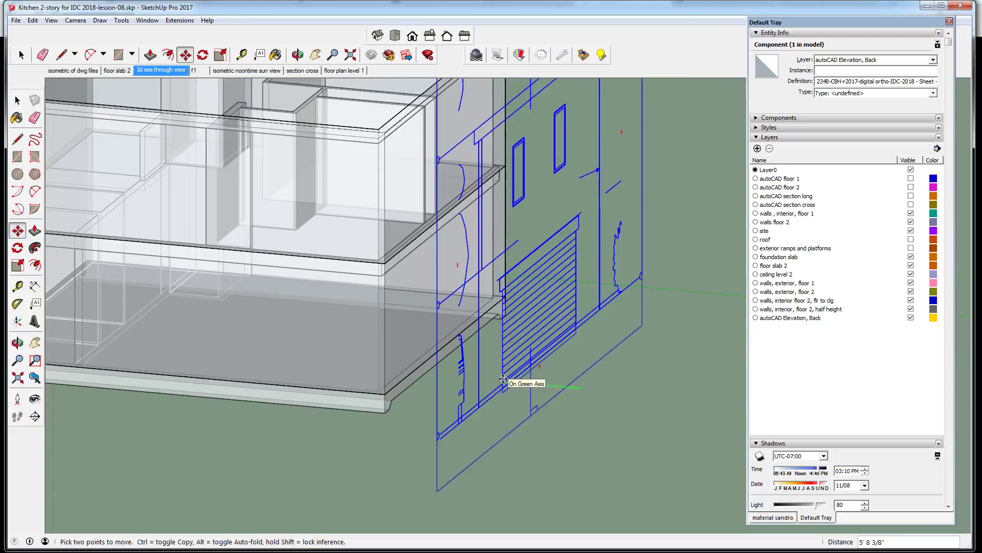
left_click_drag(486, 389, 384, 397)
left_click(384, 397)
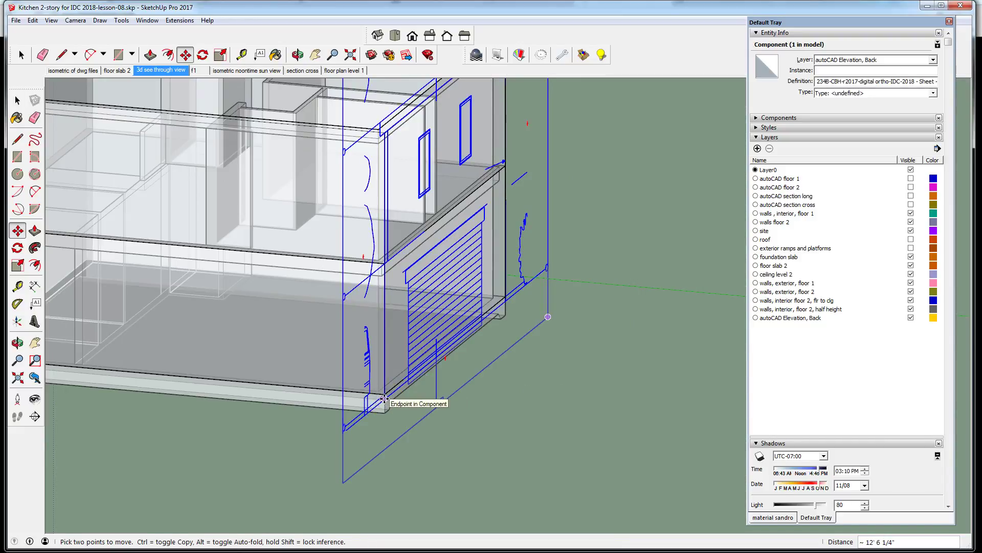
middle_click_drag(583, 330, 403, 430)
scroll(403, 430, "up", 3)
scroll(391, 443, "down", 2)
scroll(491, 430, "down", 3)
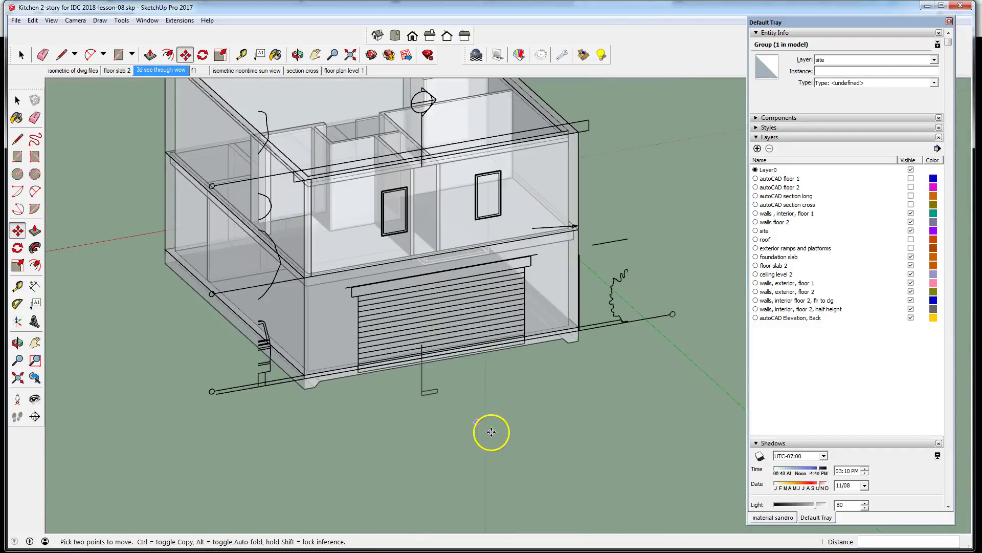
Zoom in to check the elevation's alignment, then select and deselect the second-floor exterior walls group
scroll(447, 97, "up", 1)
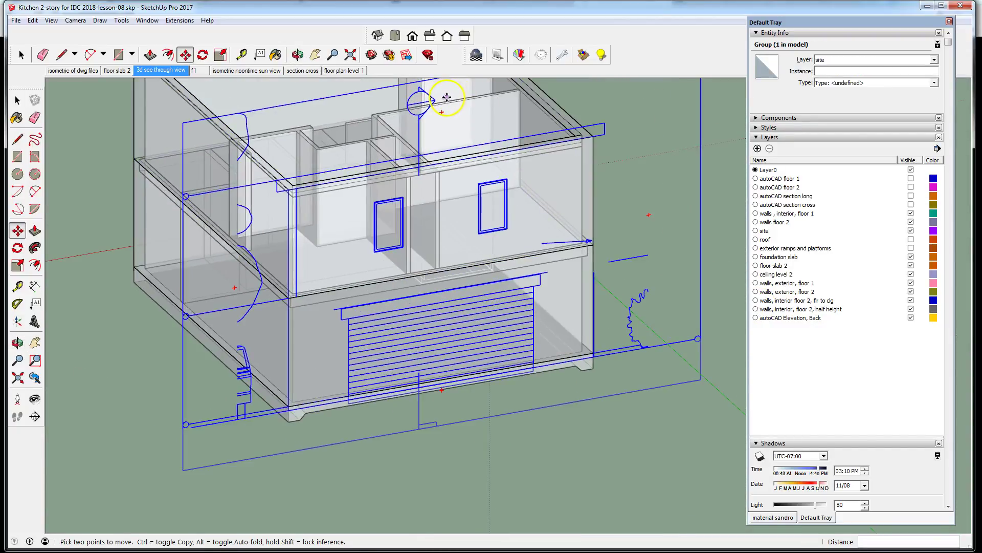
scroll(517, 237, "up", 2)
scroll(441, 278, "up", 1)
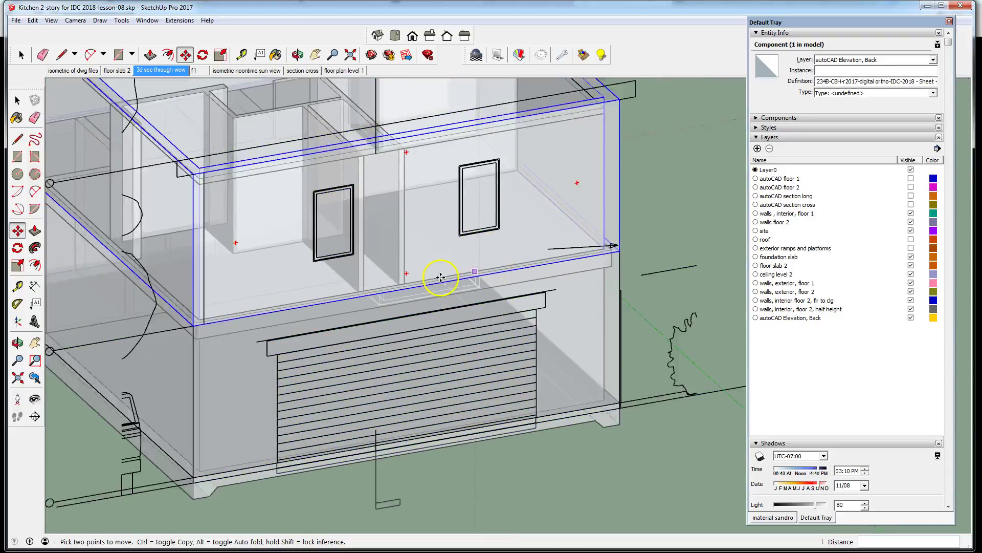
scroll(441, 277, "down", 2)
scroll(488, 227, "down", 1)
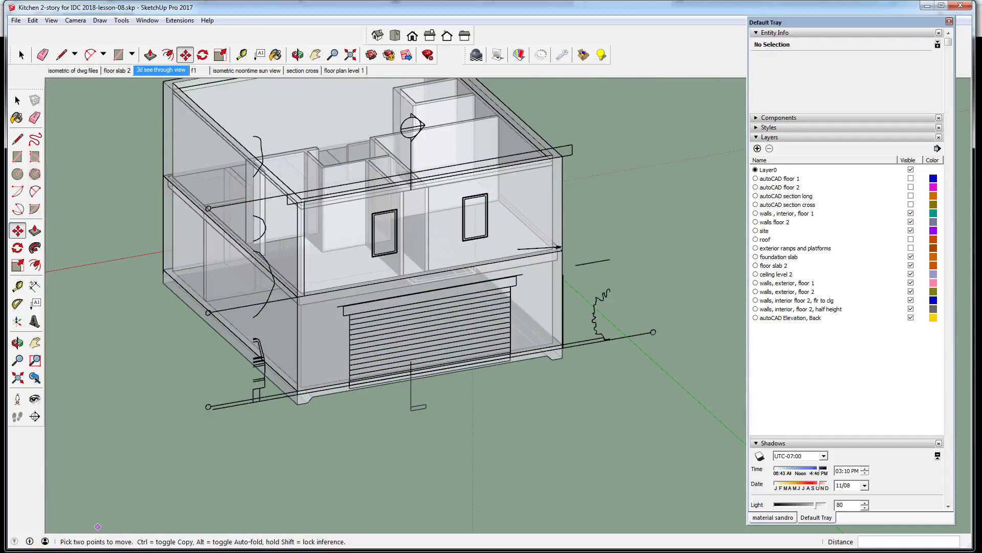
left_click(587, 439)
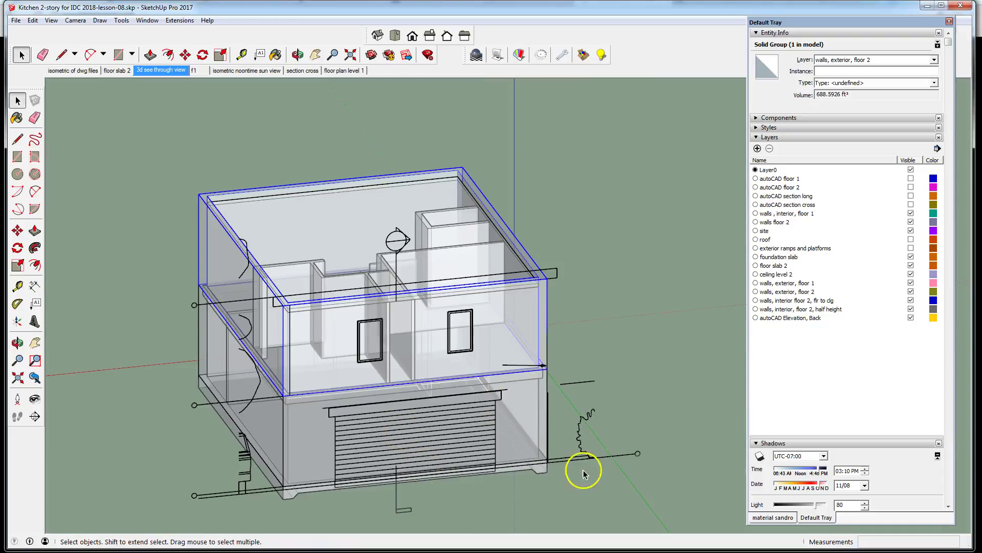
left_click(542, 484)
Inspect the site and elevation groups, ending with 'walls, exterior, floor 2' selected
scroll(532, 473, "up", 4)
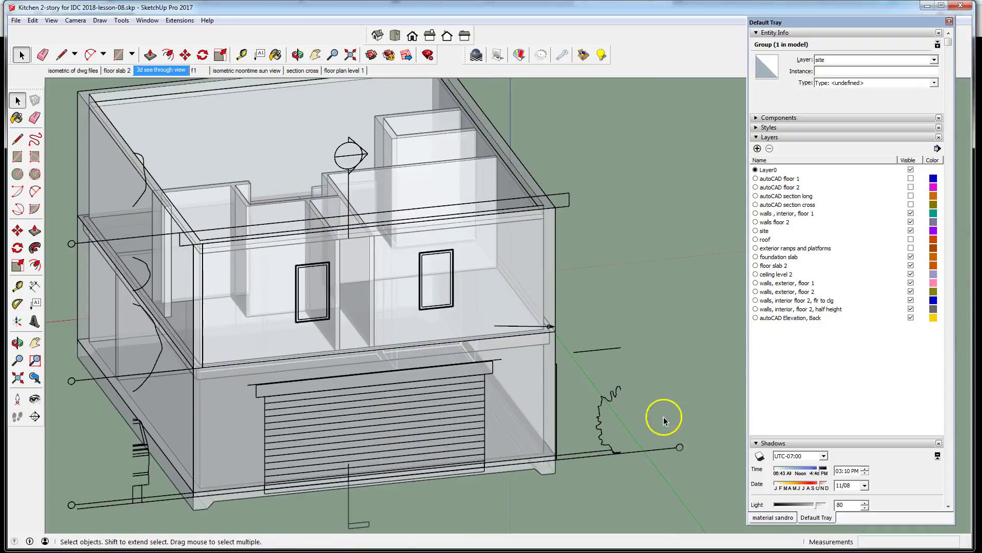
left_click(471, 429)
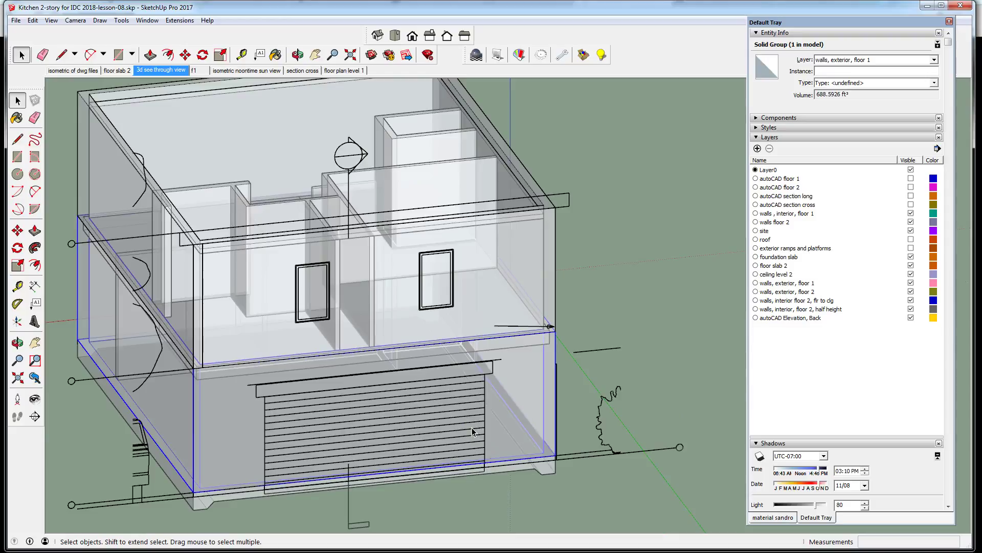
scroll(514, 410, "down", 3)
scroll(389, 419, "up", 2)
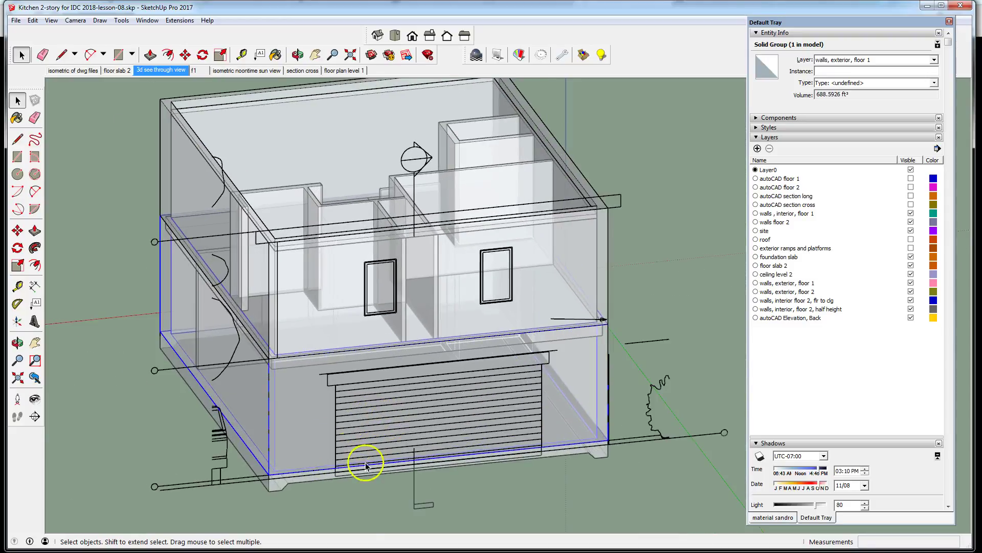
left_click(232, 482)
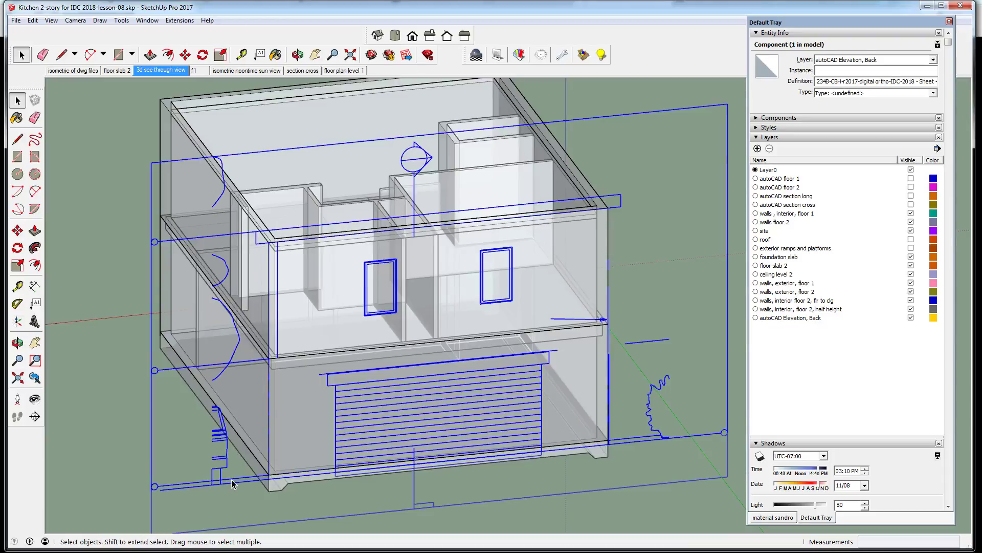
left_click(618, 83)
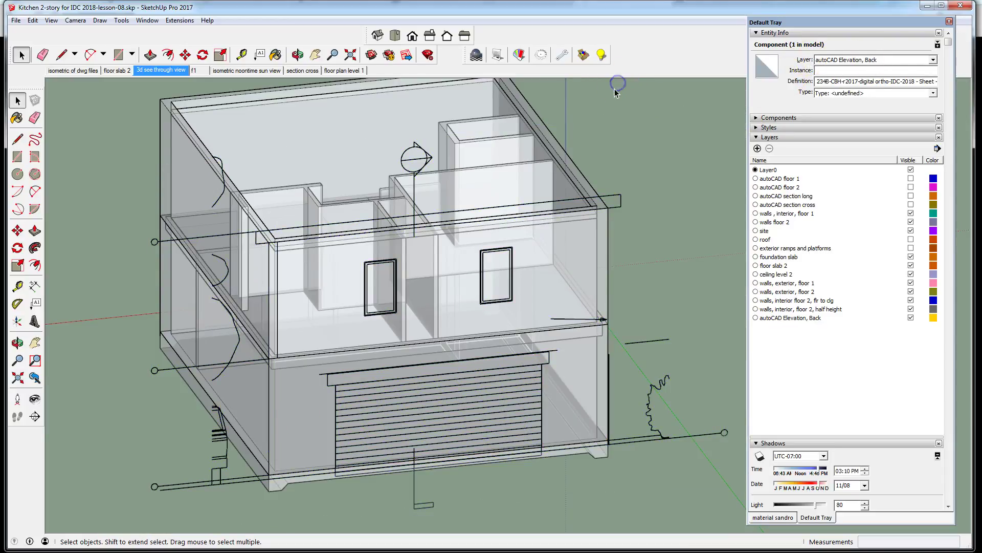
left_click(582, 176)
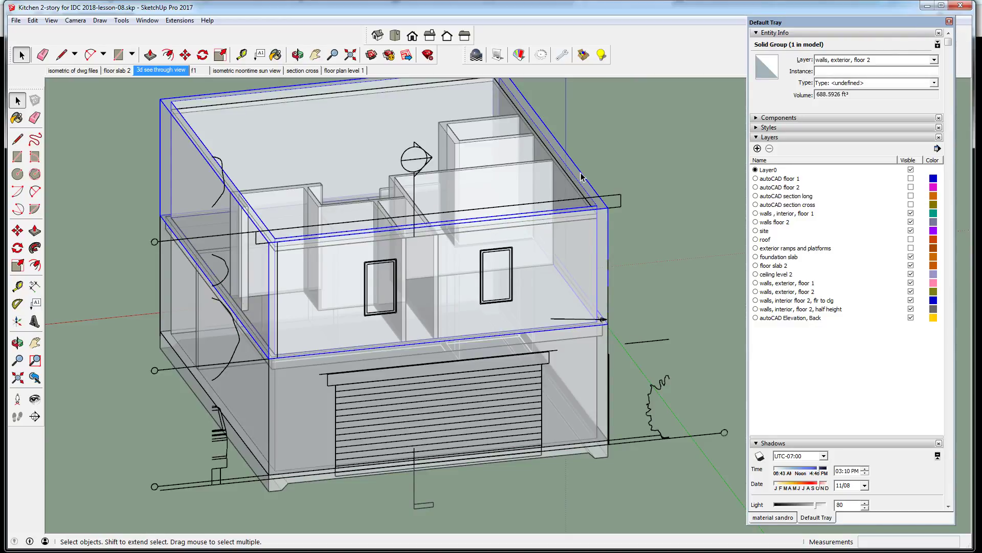
Open the 'walls, exterior, floor 2' group for editing and zoom in on the window
double_click(582, 176)
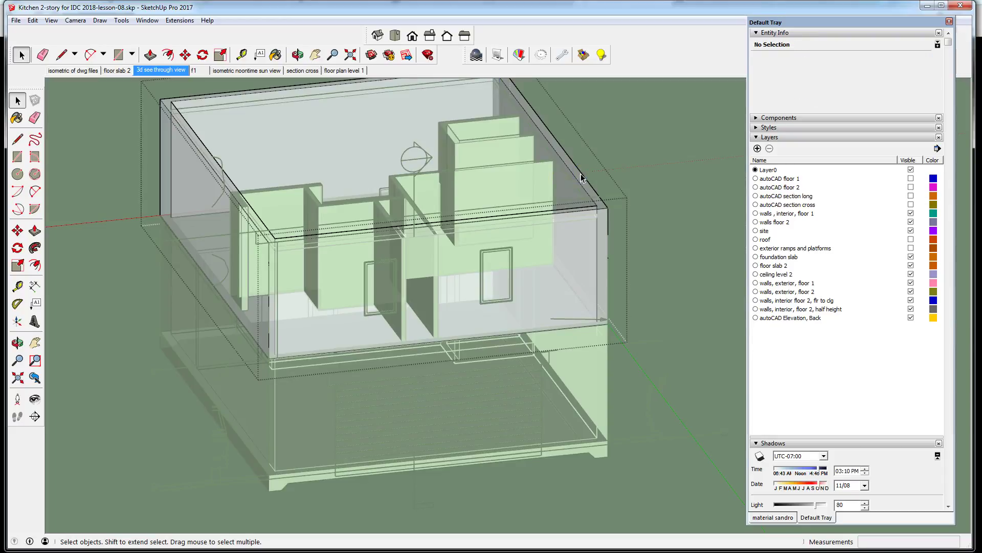
left_click(421, 248)
scroll(461, 270, "up", 2)
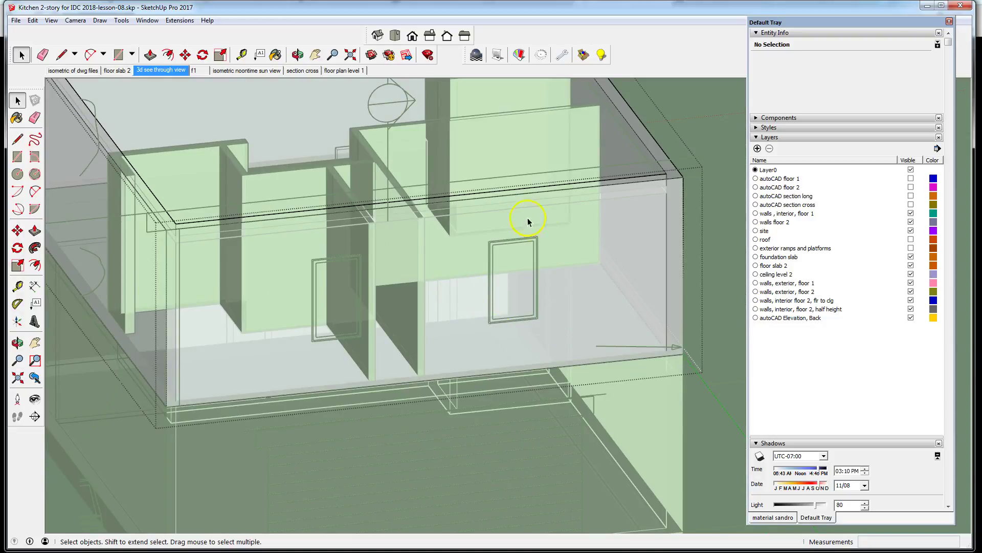
scroll(543, 240, "up", 2)
scroll(495, 261, "up", 1)
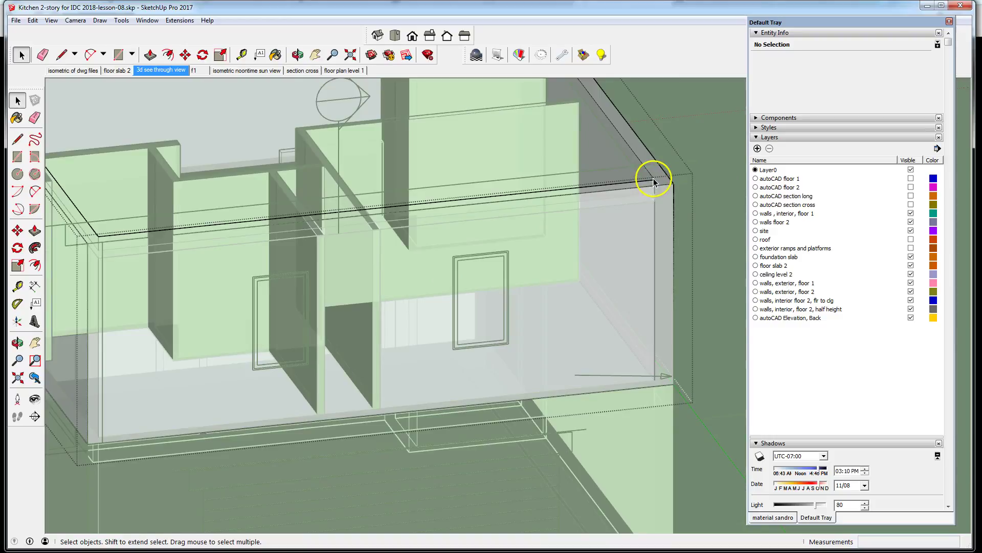
Draw a 4' 4" by 2' 6" rectangle tracing the elevation's window frame corners
left_click(118, 54)
scroll(453, 249, "up", 3)
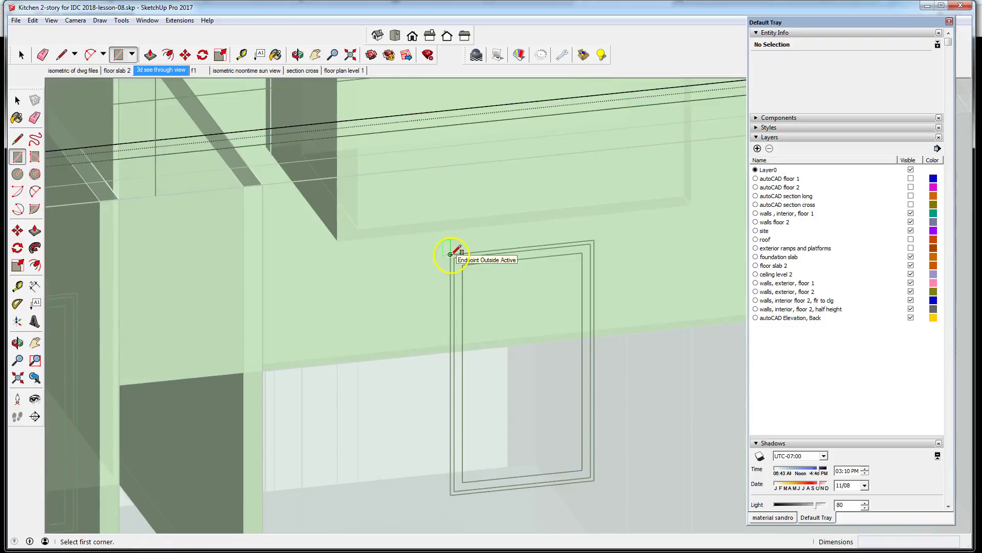
left_click(450, 254)
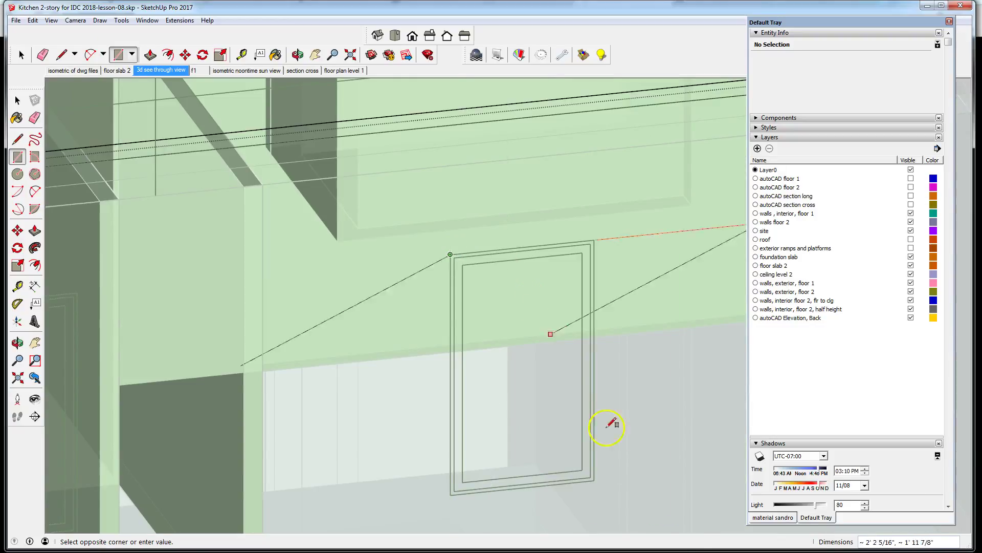
left_click(594, 479)
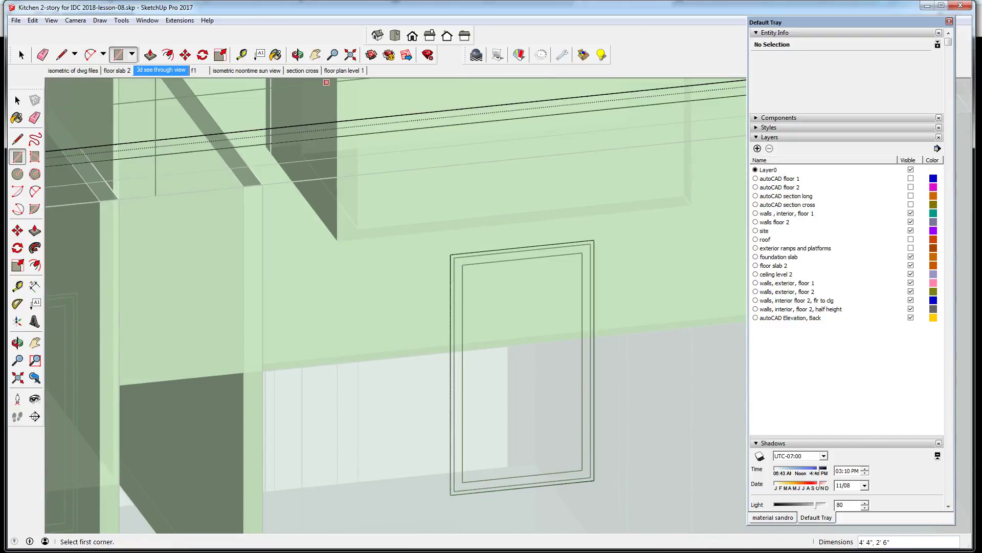
Push/pull the traced window face 8" through the back wall to cut the opening
left_click(21, 55)
left_click(533, 342)
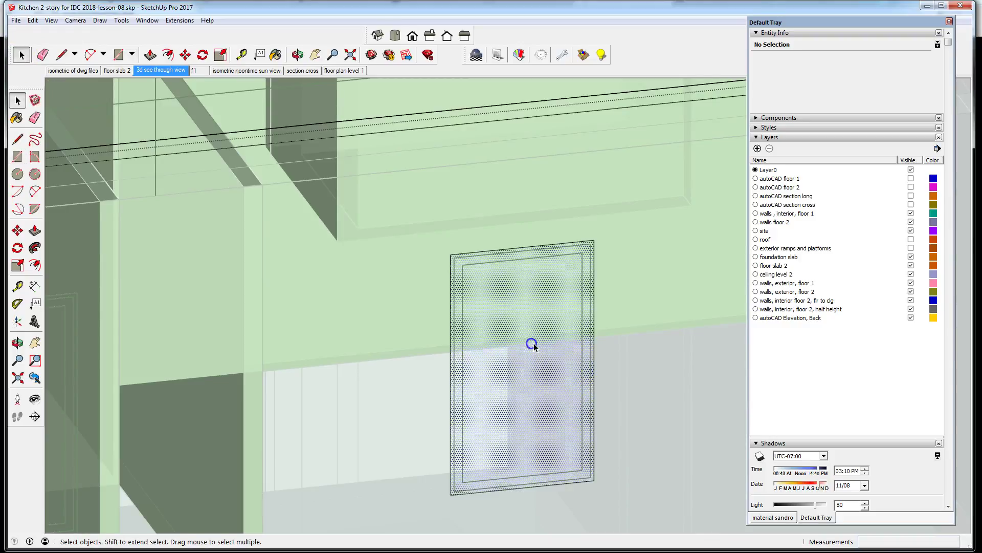
scroll(542, 266, "down", 3)
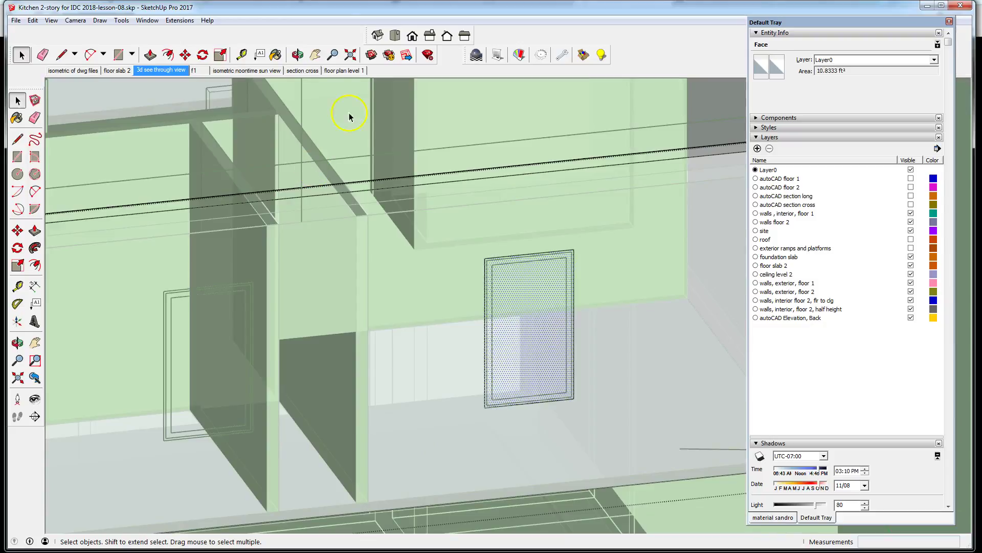
left_click(149, 53)
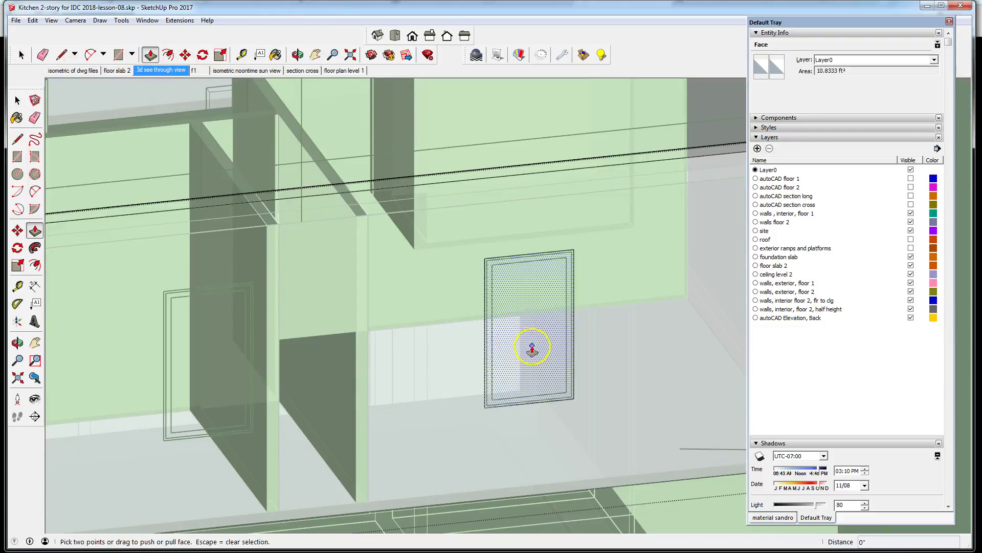
left_click_drag(533, 345, 500, 346)
scroll(630, 322, "down", 6)
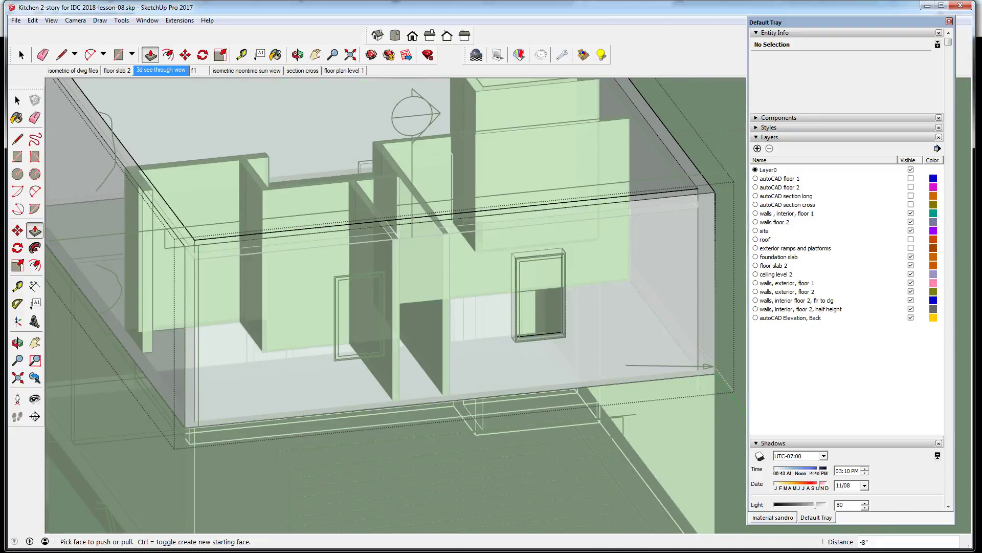
scroll(512, 417, "down", 3)
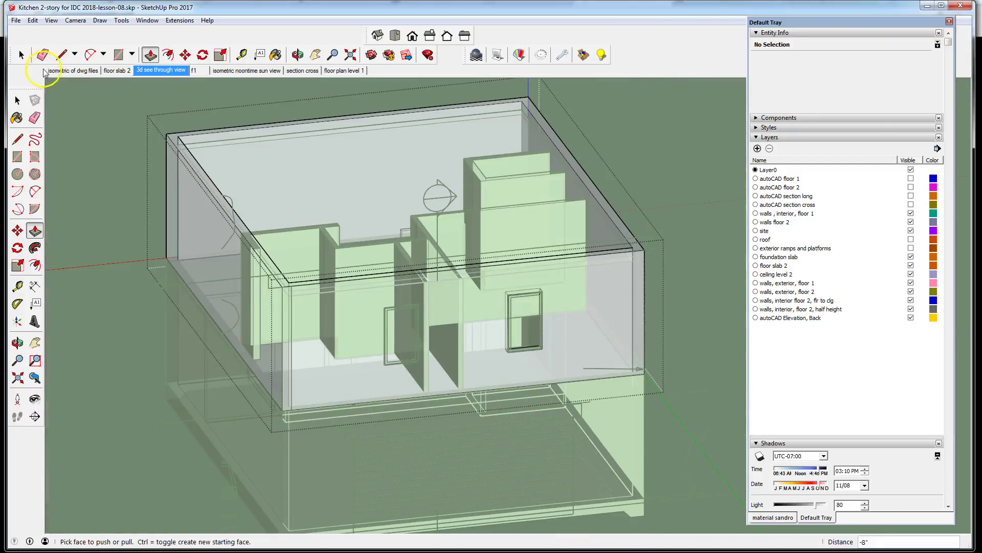
Close the wall group and hide the autoCAD Elevation, Back layer
left_click(21, 55)
right_click(642, 107)
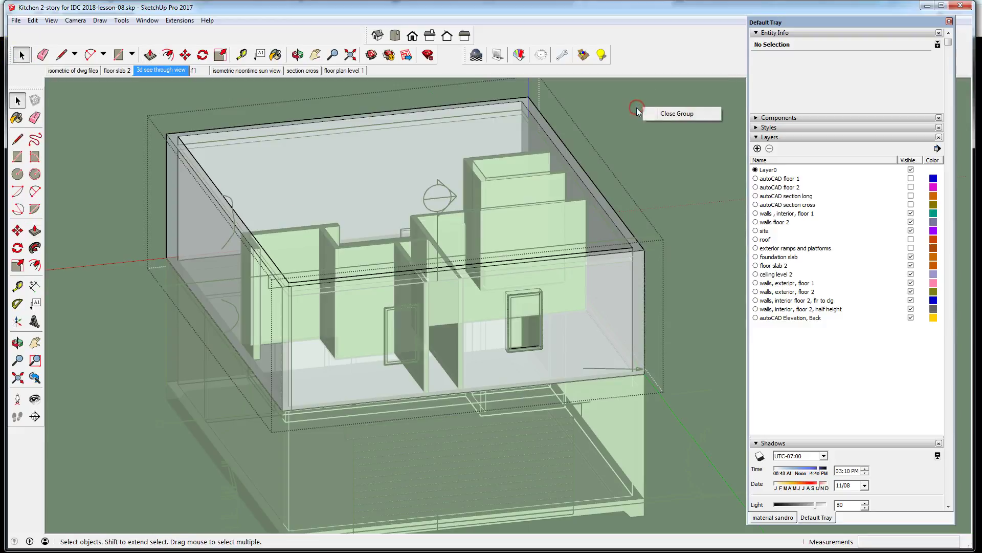
left_click(674, 113)
scroll(277, 389, "down", 2)
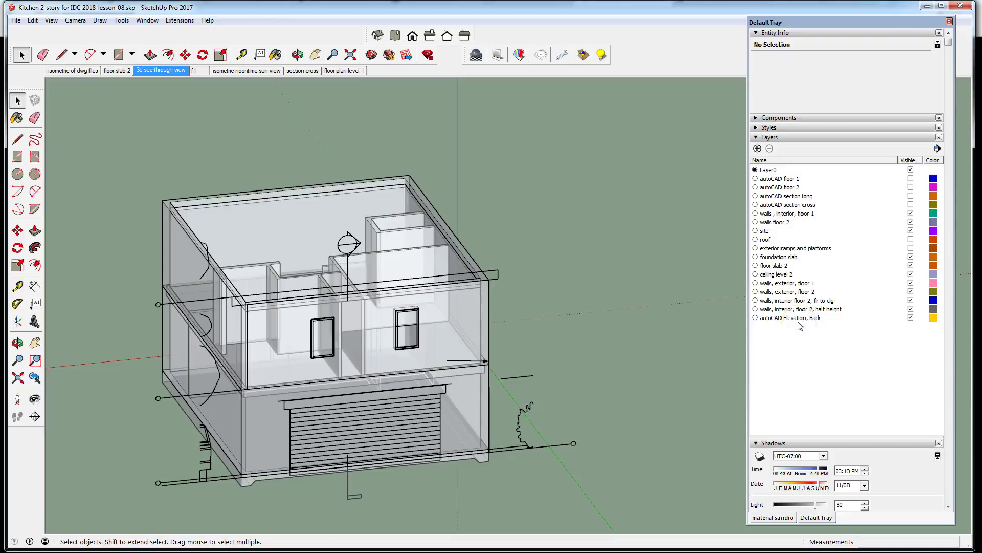
left_click(910, 317)
middle_click_drag(614, 322, 373, 301)
Turn off X-ray face style and orbit to inspect the solid window opening
left_click(51, 20)
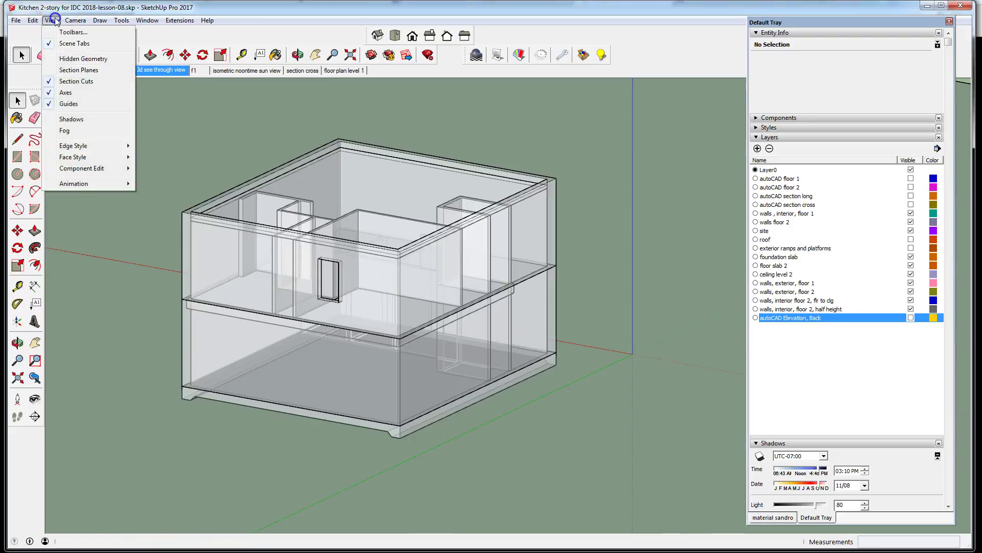
mouse_move(86, 158)
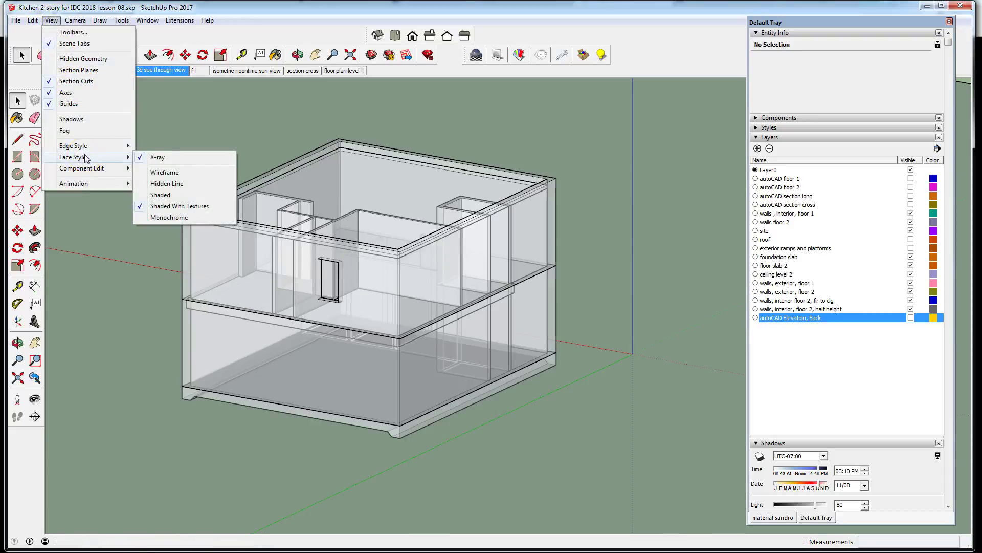
left_click(177, 157)
scroll(318, 313, "up", 5)
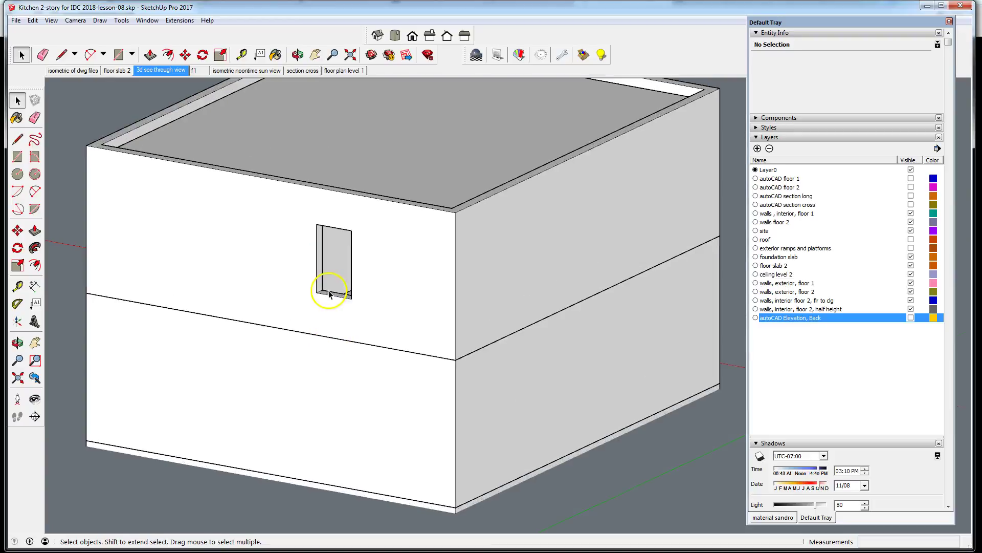
middle_click_drag(329, 294, 336, 344)
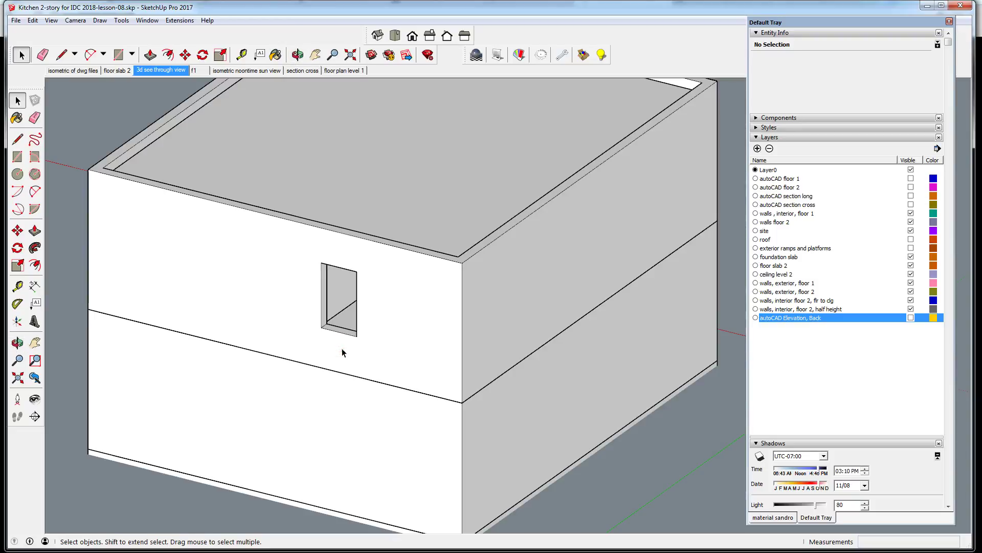